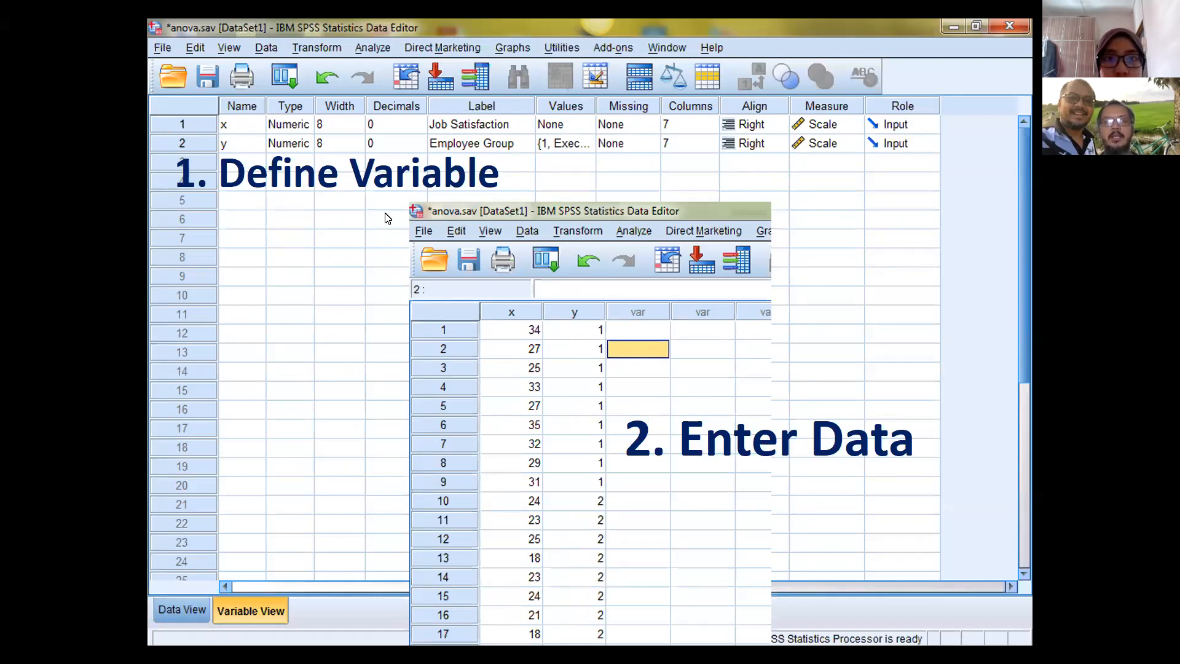
{"action": "key", "text": "Left"}
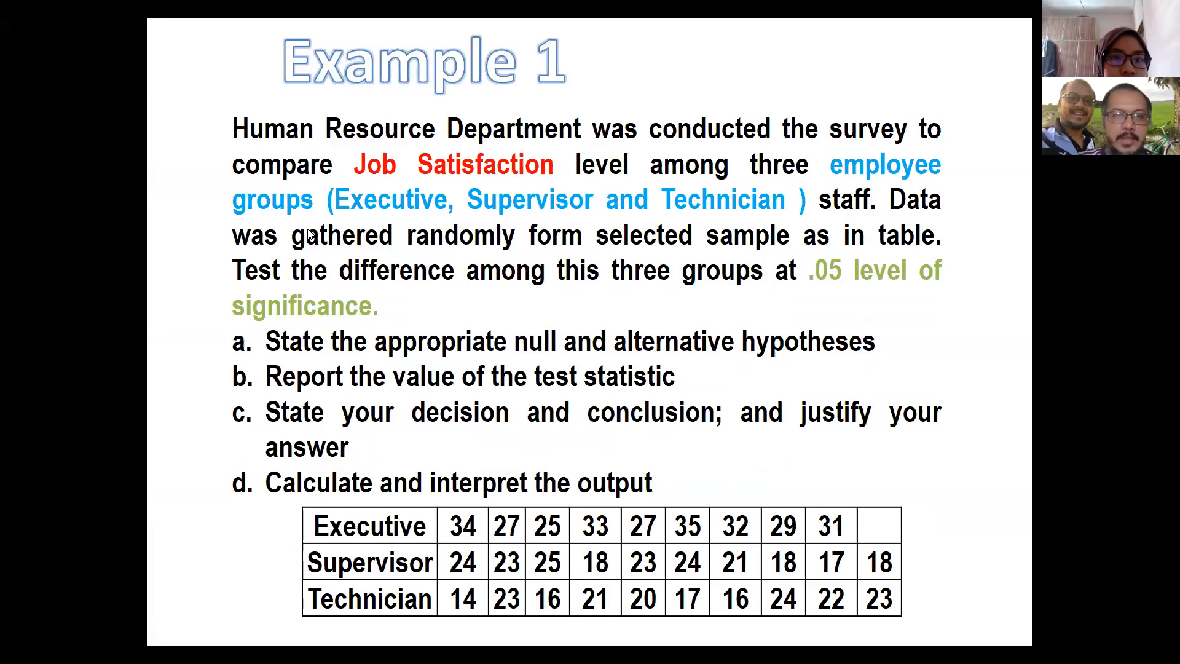
{"action": "left_click", "coordinate": [300, 142]}
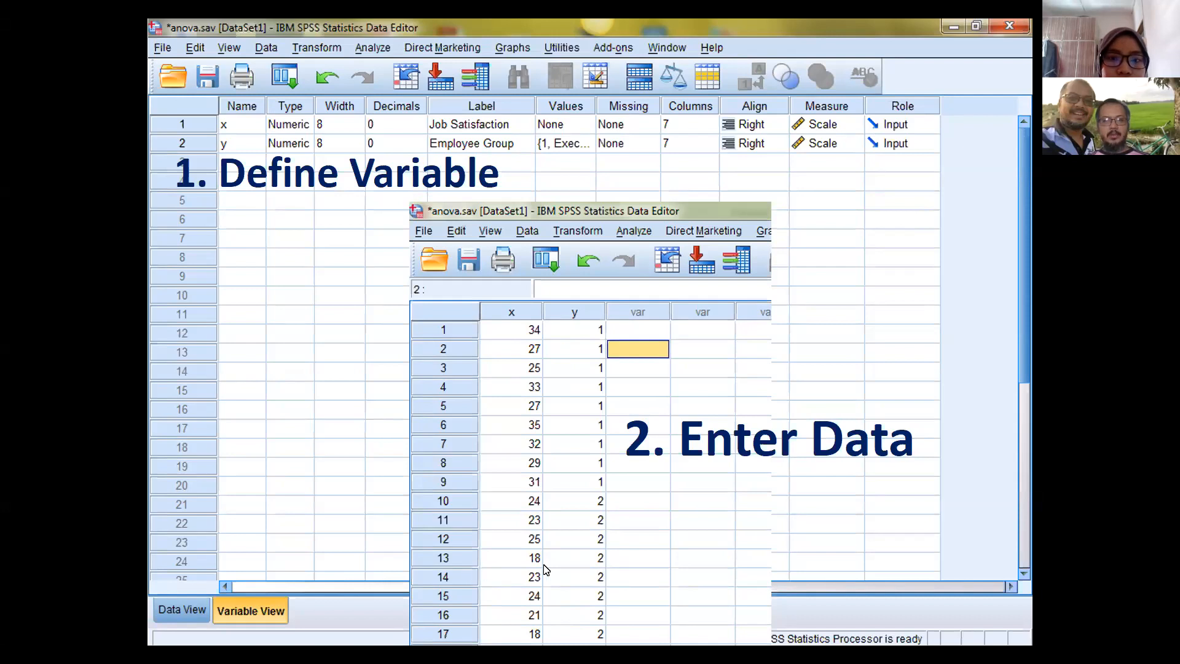
{"action": "key", "text": "Left"}
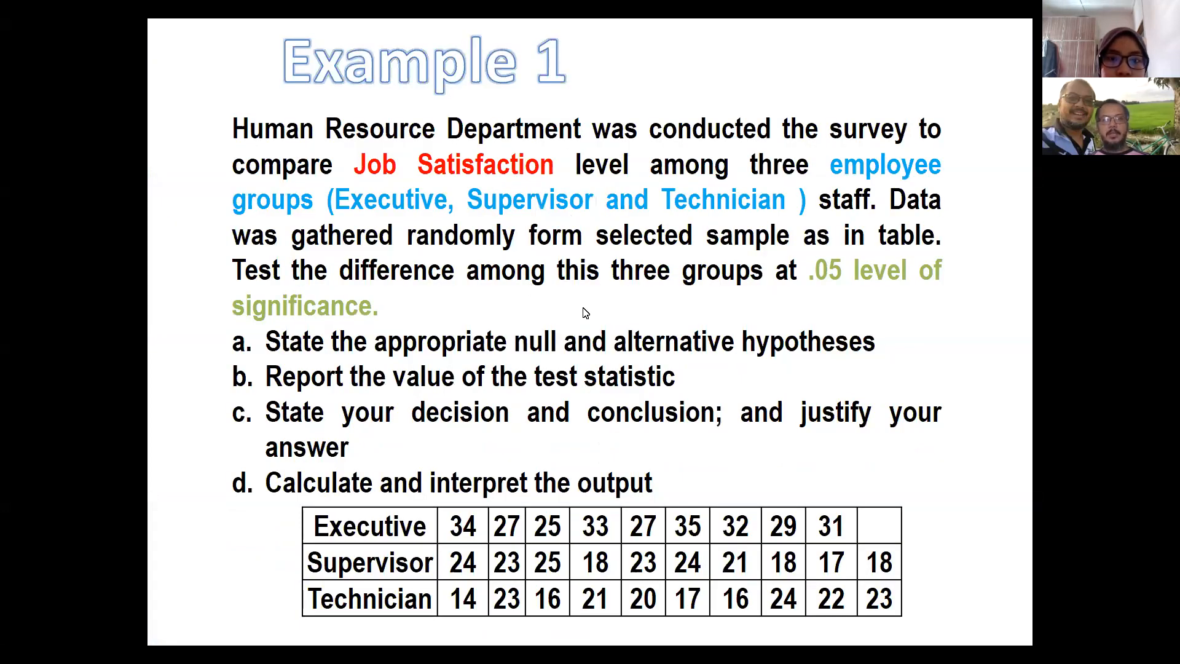
{"action": "key", "text": "Right"}
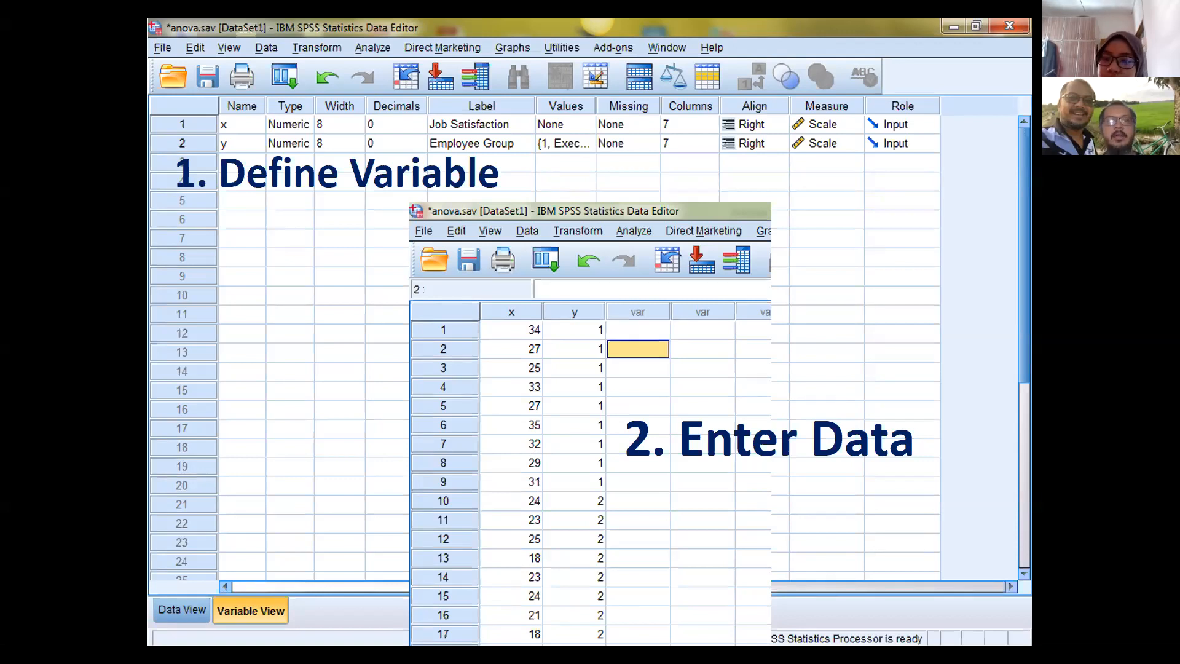
{"action": "key", "text": "Right"}
{"action": "key", "text": "Left"}
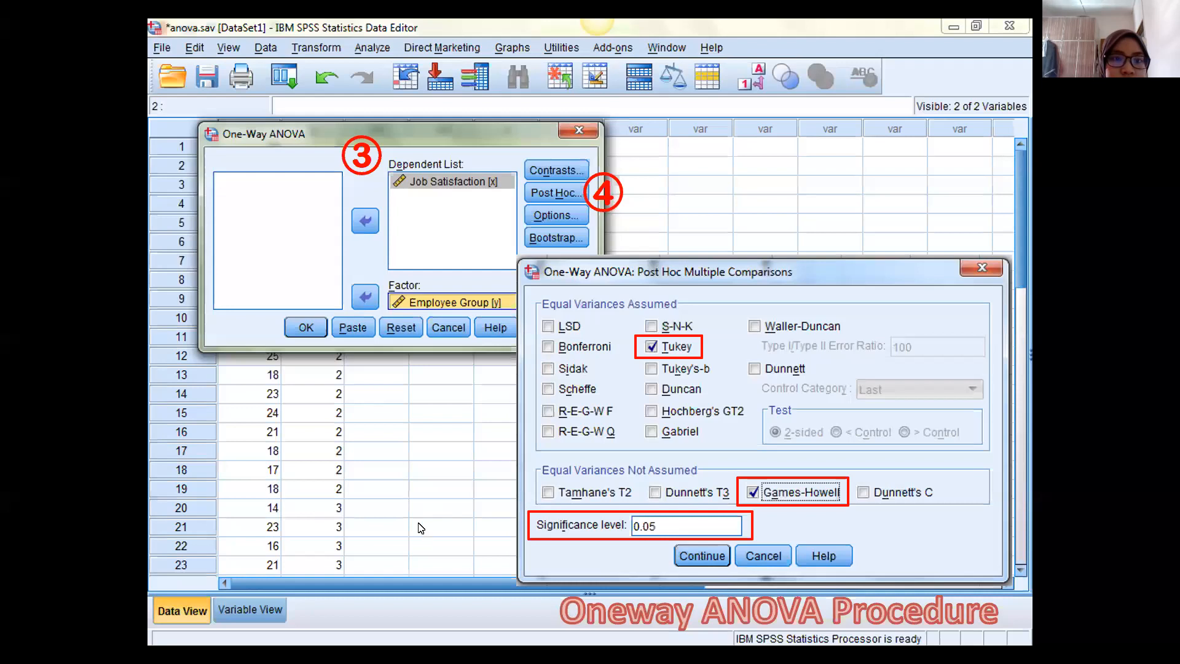
{"action": "key", "text": "Return"}
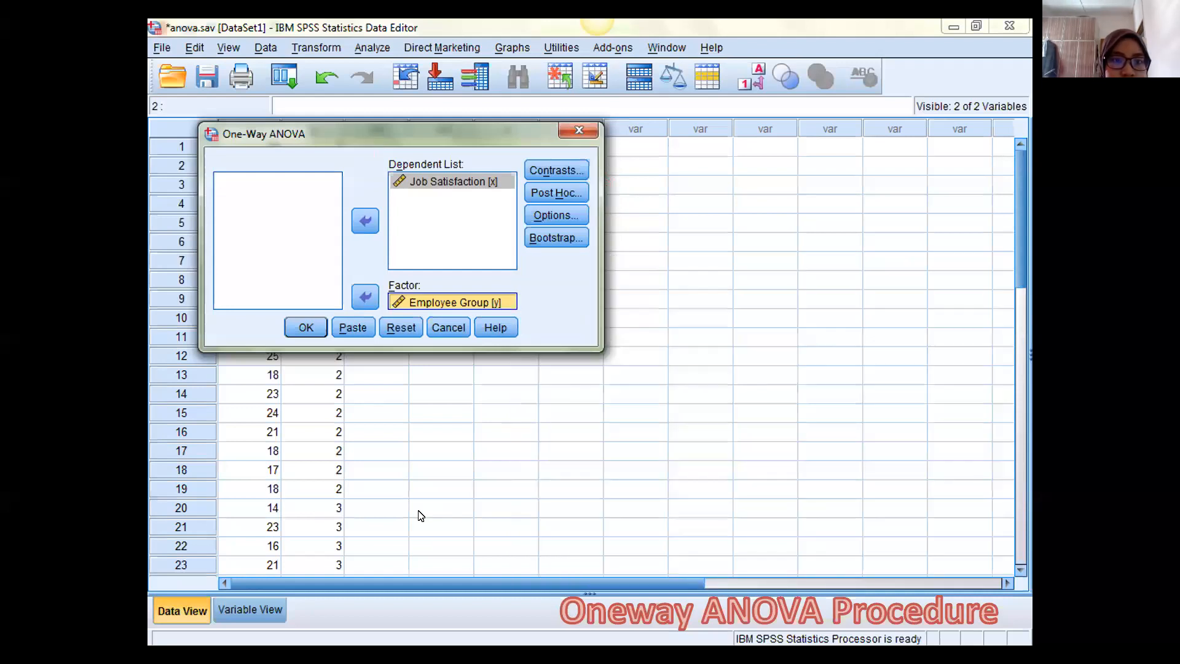
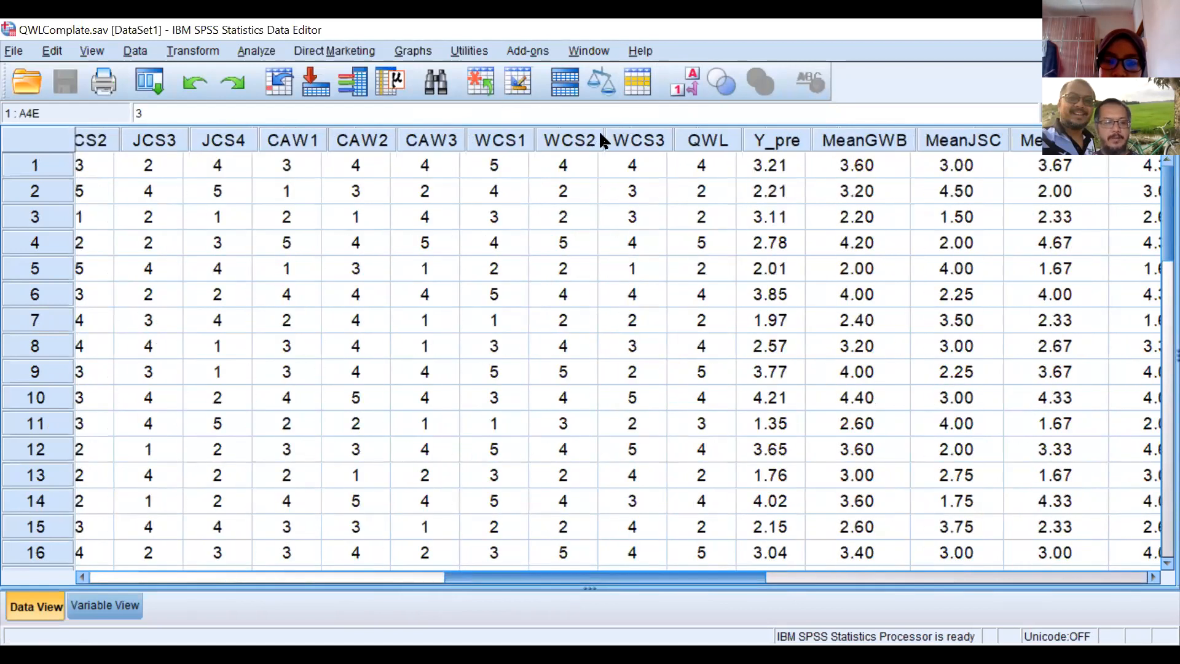
- Select the MeanQWLoL column in the data and open the One-Way ANOVA setup for comparing means
{"action": "scroll", "coordinate": [666, 422], "scroll_direction": "right", "scroll_amount": 8}
{"action": "left_click", "coordinate": [587, 143]}
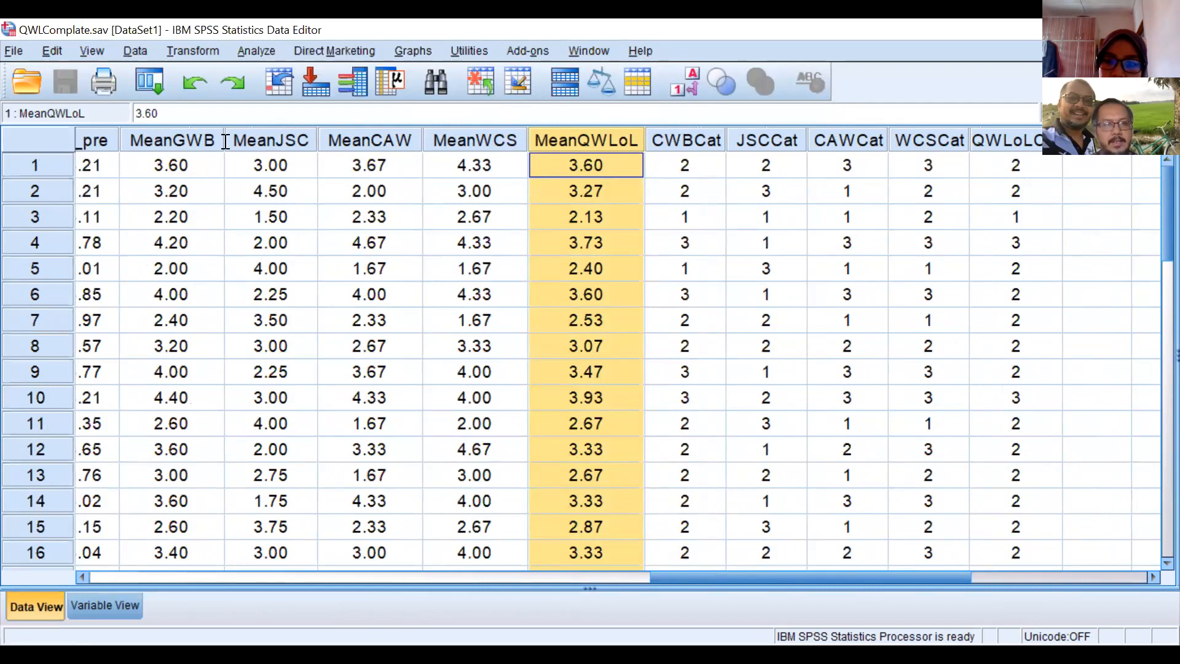
{"action": "left_click", "coordinate": [257, 49]}
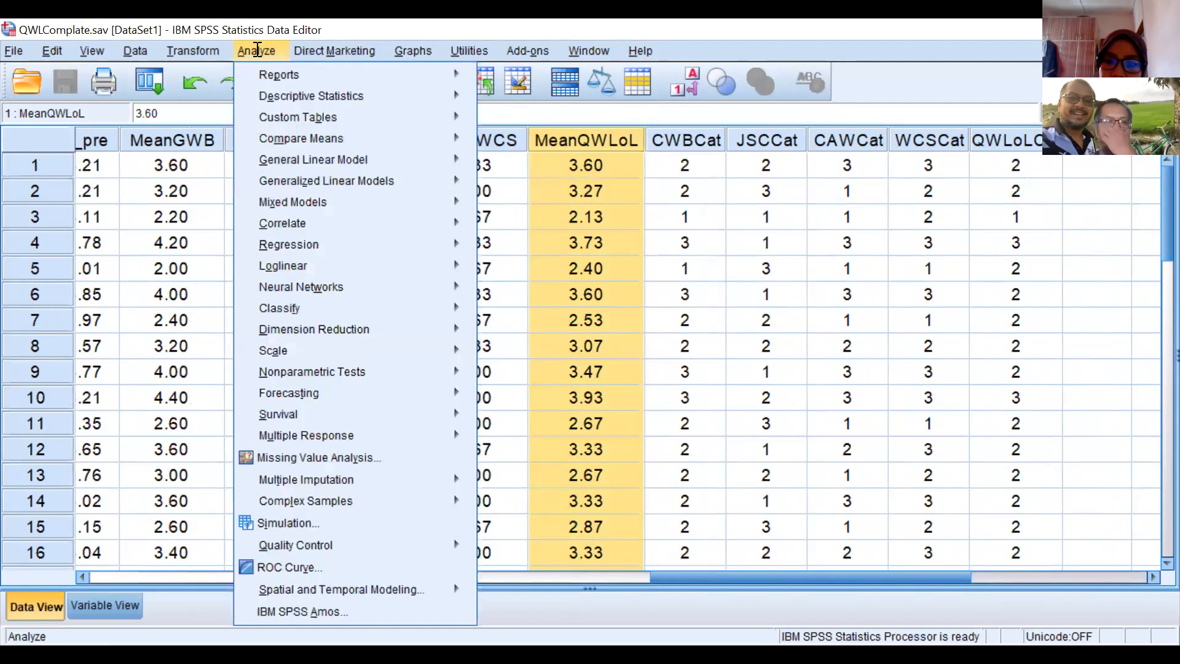
{"action": "left_click", "coordinate": [609, 135]}
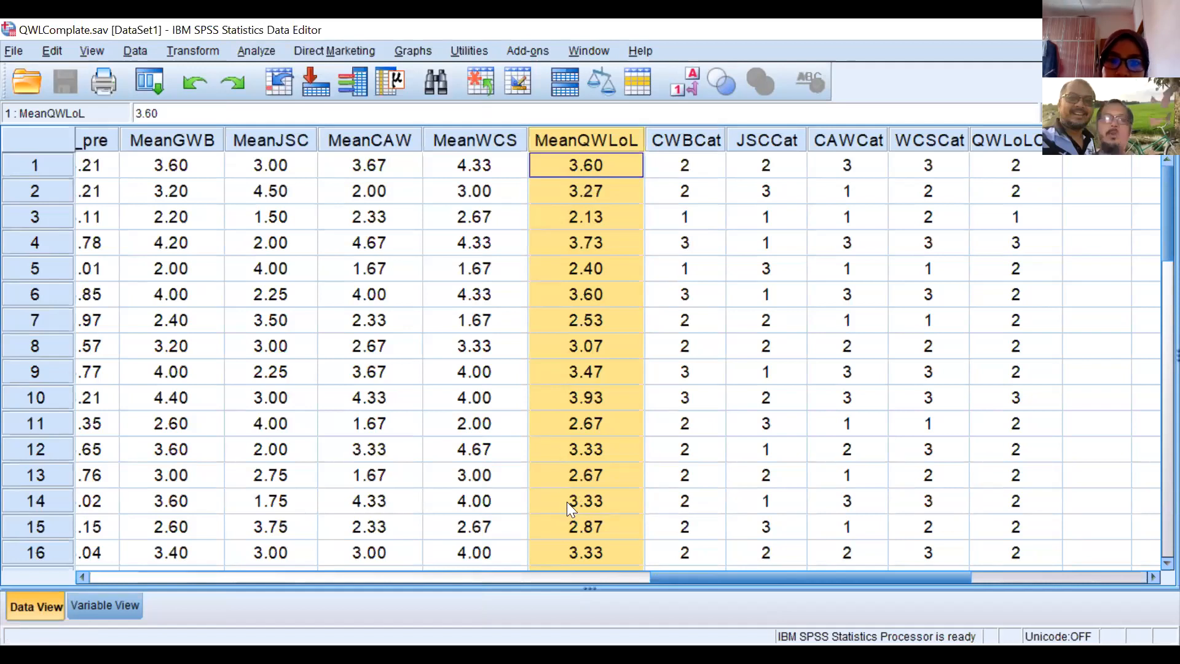
{"action": "left_click", "coordinate": [248, 51]}
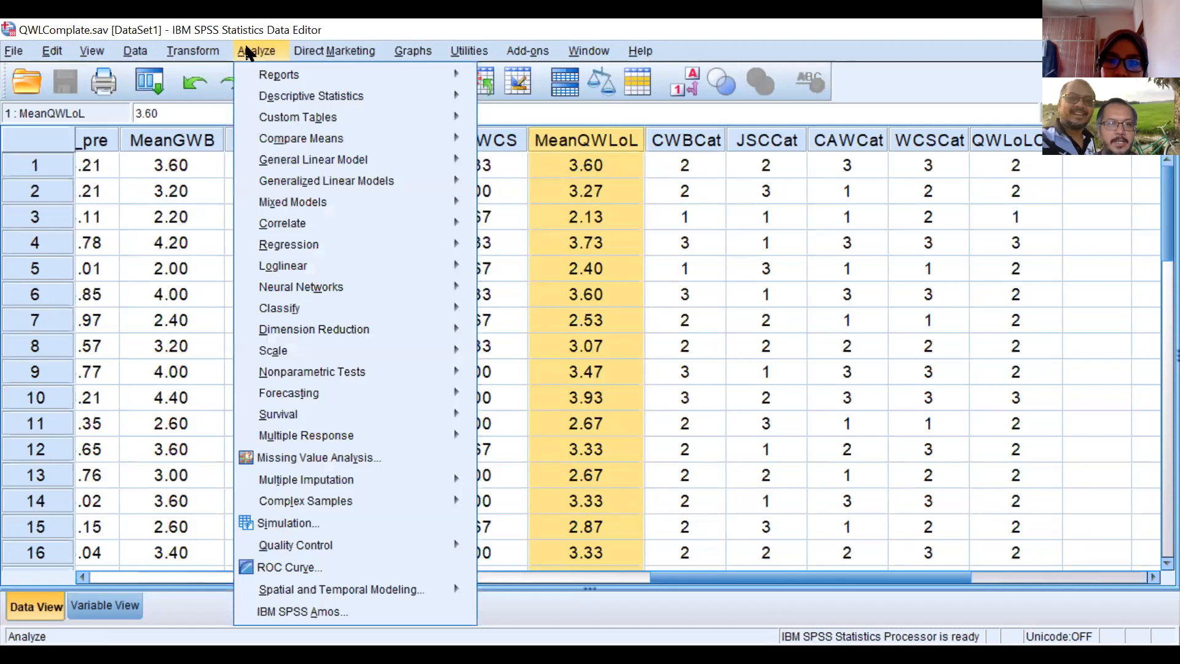
{"action": "mouse_move", "coordinate": [318, 140]}
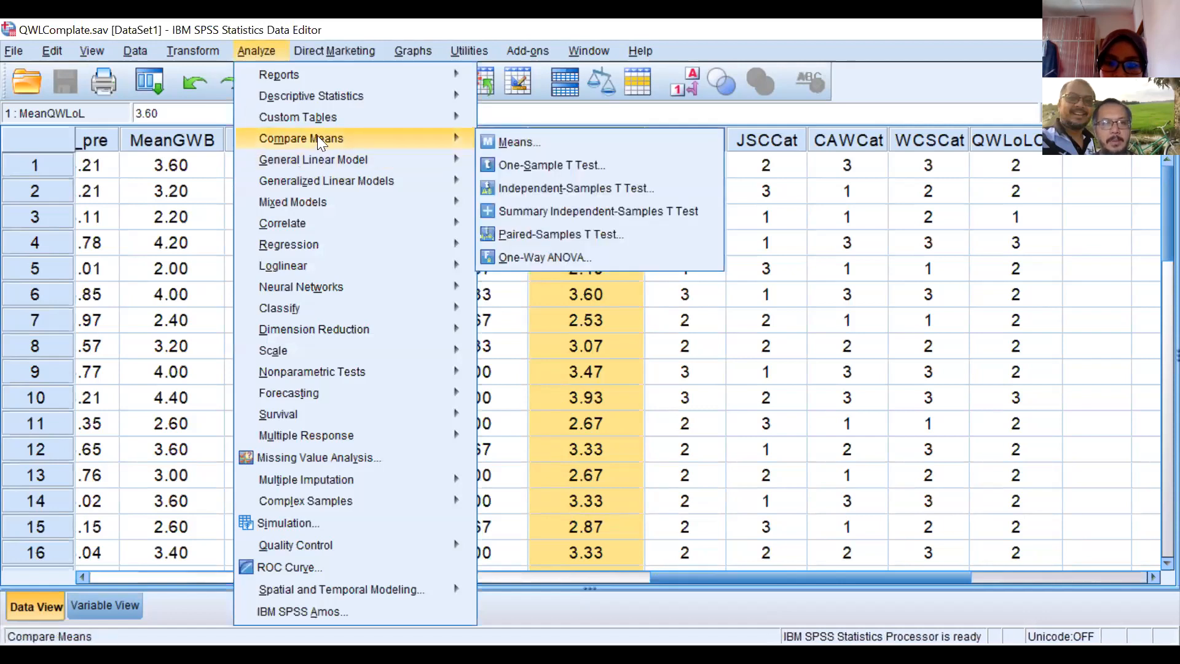
{"action": "left_click", "coordinate": [543, 262]}
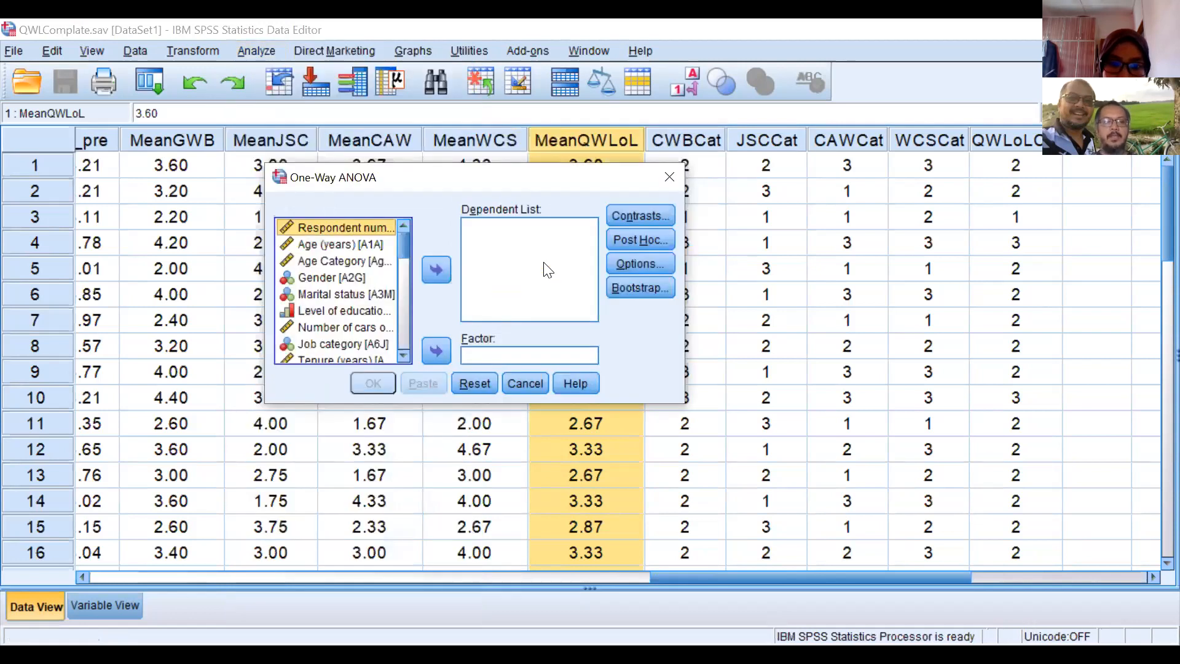
- Switch the One-Way ANOVA variable list to show variable names instead of labels
{"action": "left_click_drag", "start_coordinate": [409, 240], "coordinate": [406, 356]}
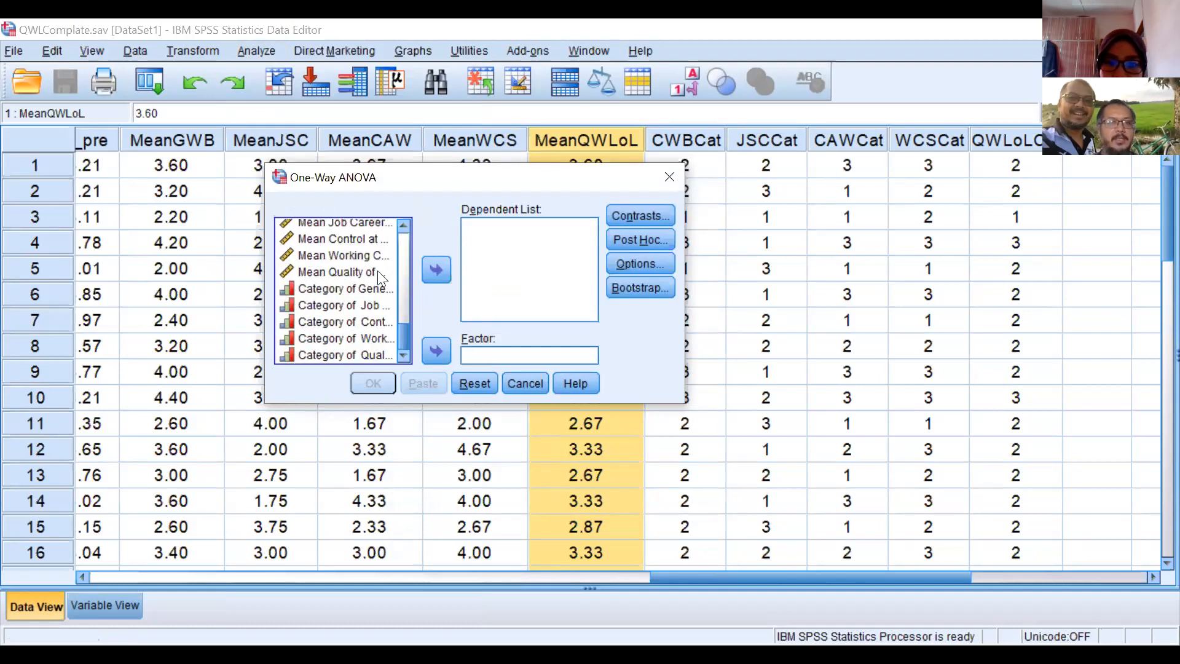
{"action": "scroll", "coordinate": [350, 273], "scroll_direction": "up", "scroll_amount": 10}
{"action": "right_click", "coordinate": [324, 268]}
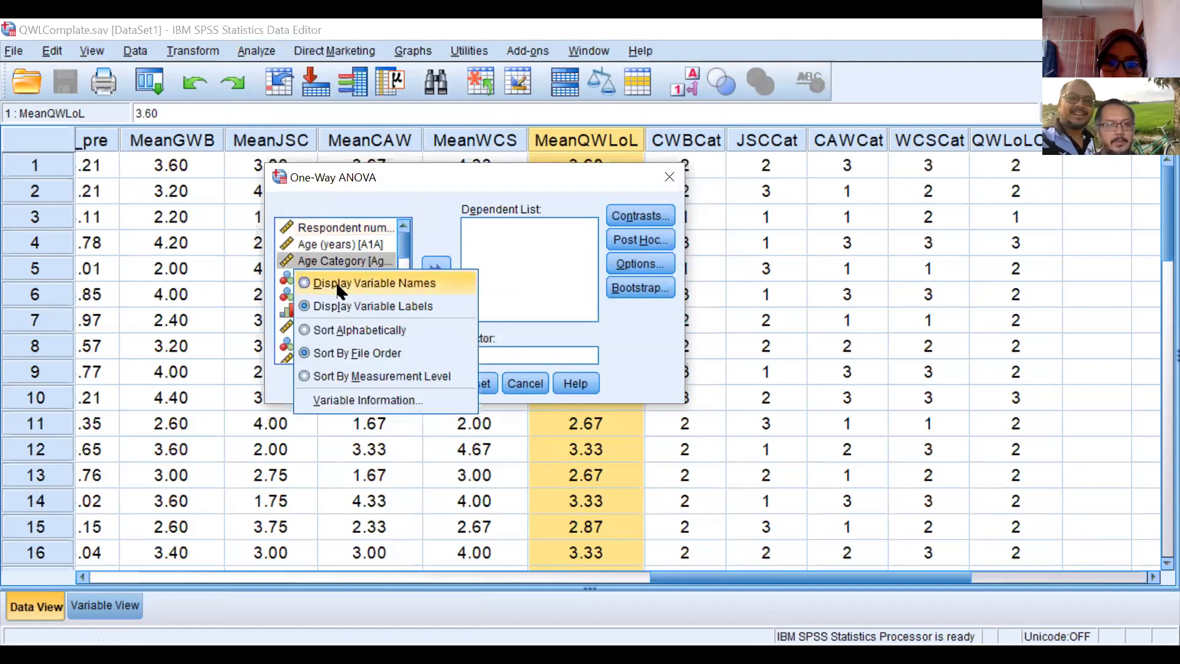
{"action": "left_click", "coordinate": [356, 282]}
- Assign MeanQWLoL as the dependent variable and A4E as the factor of the One-Way ANOVA
{"action": "left_click_drag", "start_coordinate": [407, 242], "coordinate": [394, 342]}
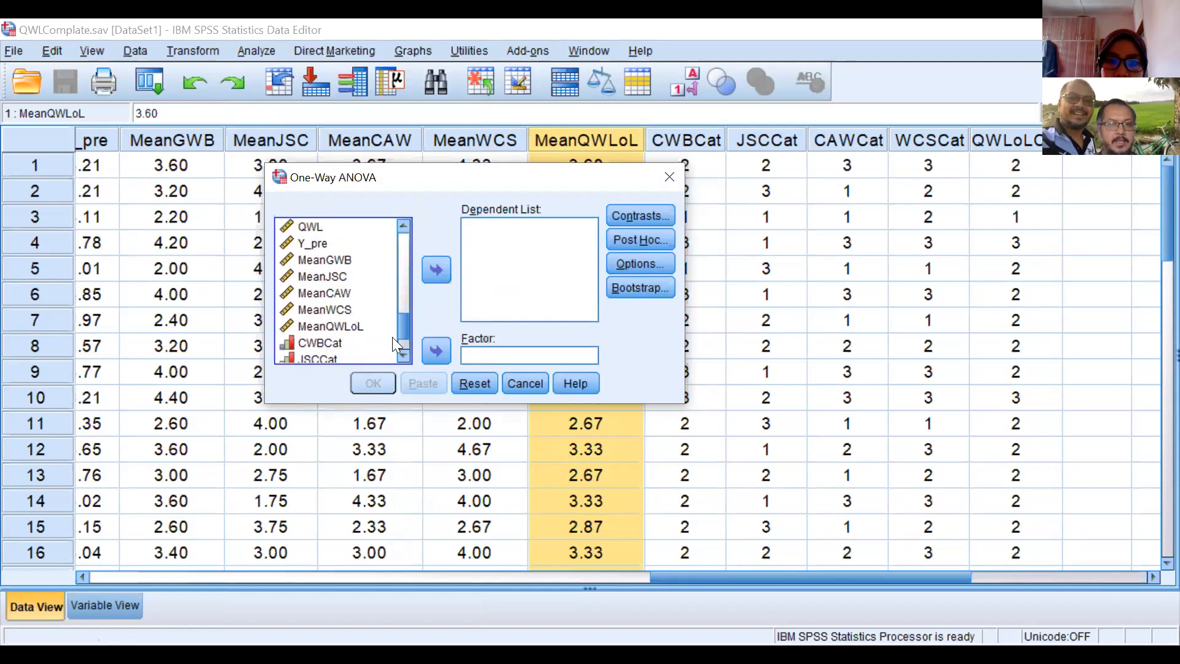
{"action": "left_click", "coordinate": [328, 326]}
{"action": "left_click", "coordinate": [433, 266]}
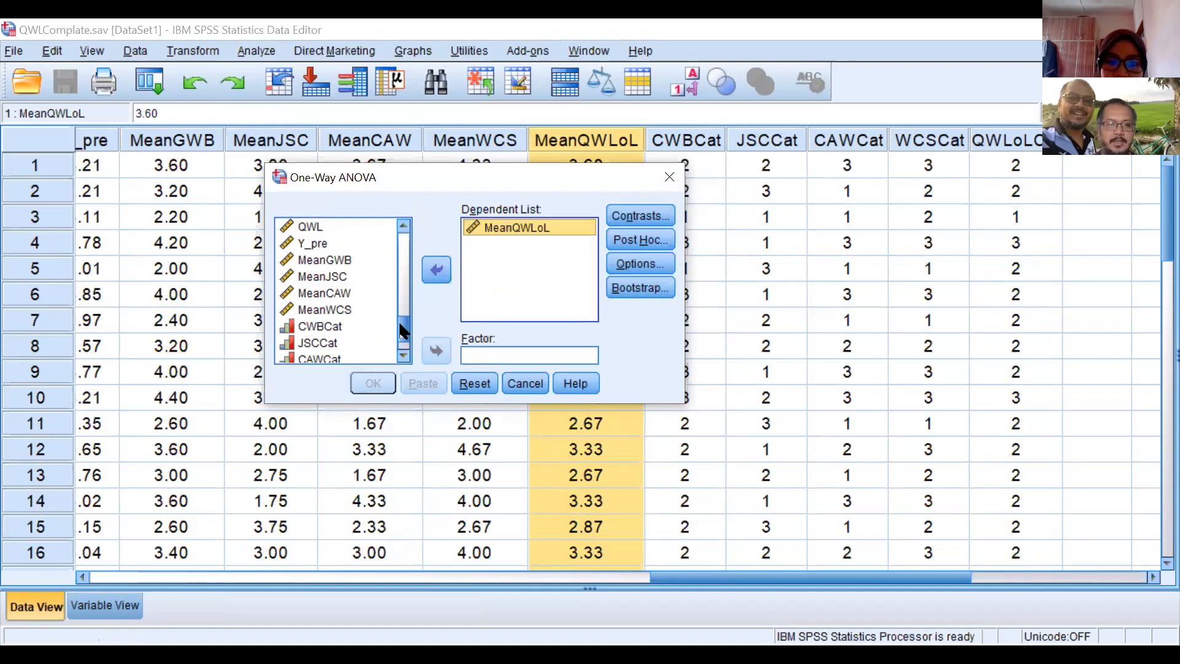
{"action": "left_click_drag", "start_coordinate": [401, 331], "coordinate": [407, 237]}
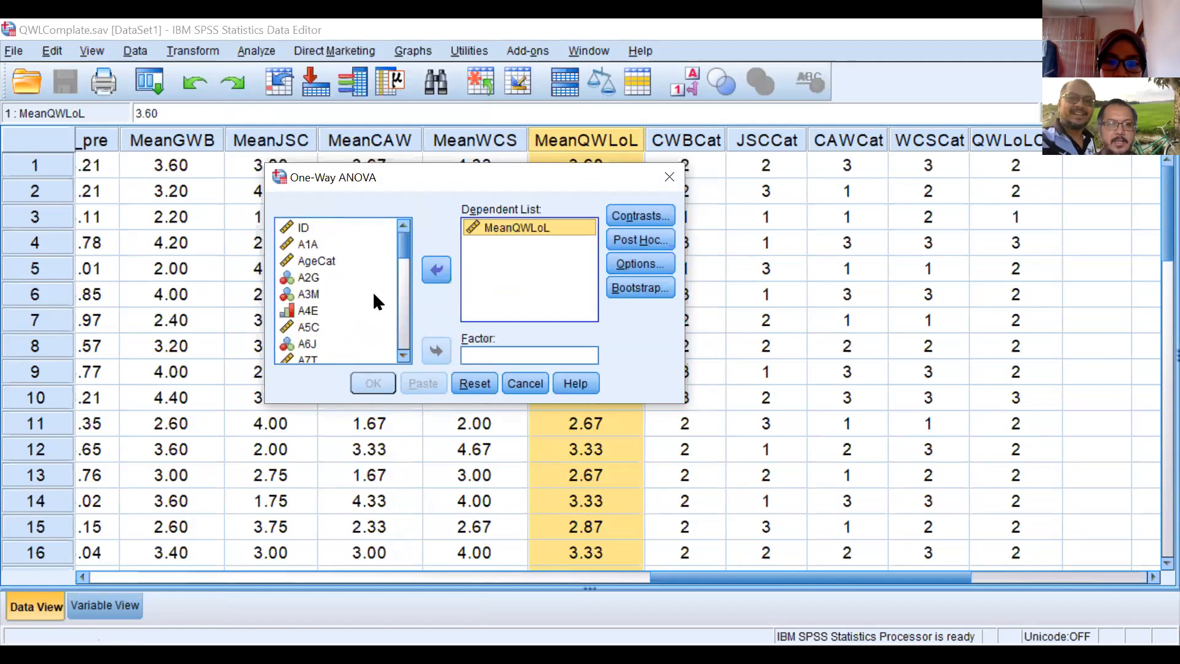
{"action": "left_click", "coordinate": [305, 308]}
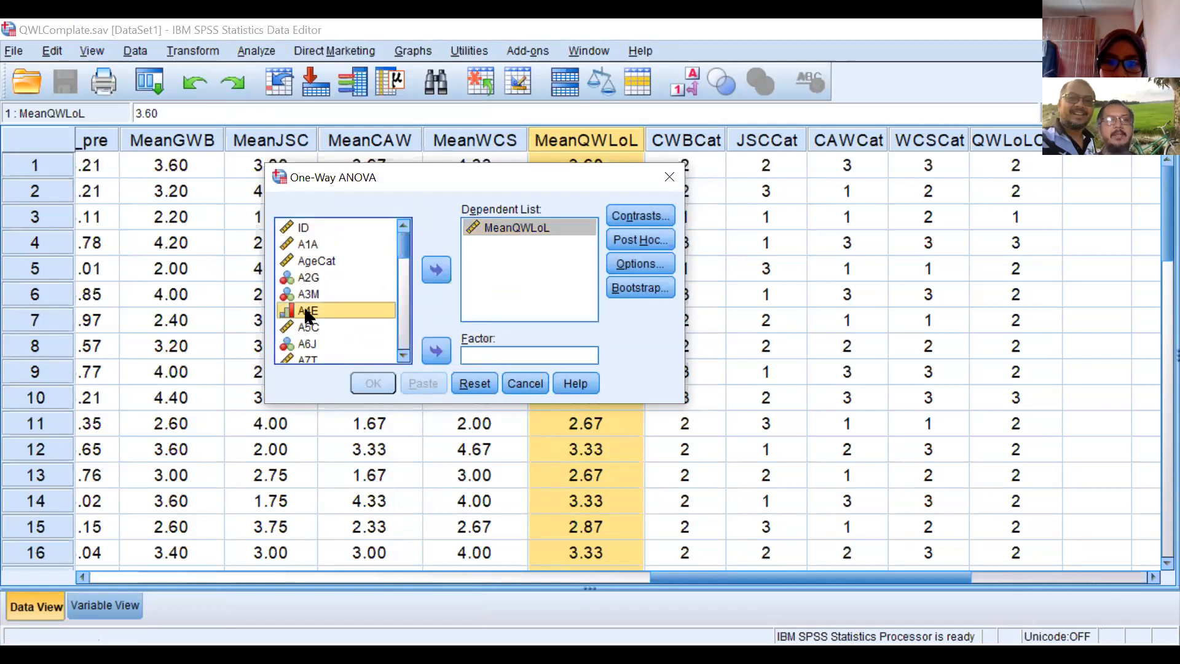
{"action": "left_click", "coordinate": [437, 350]}
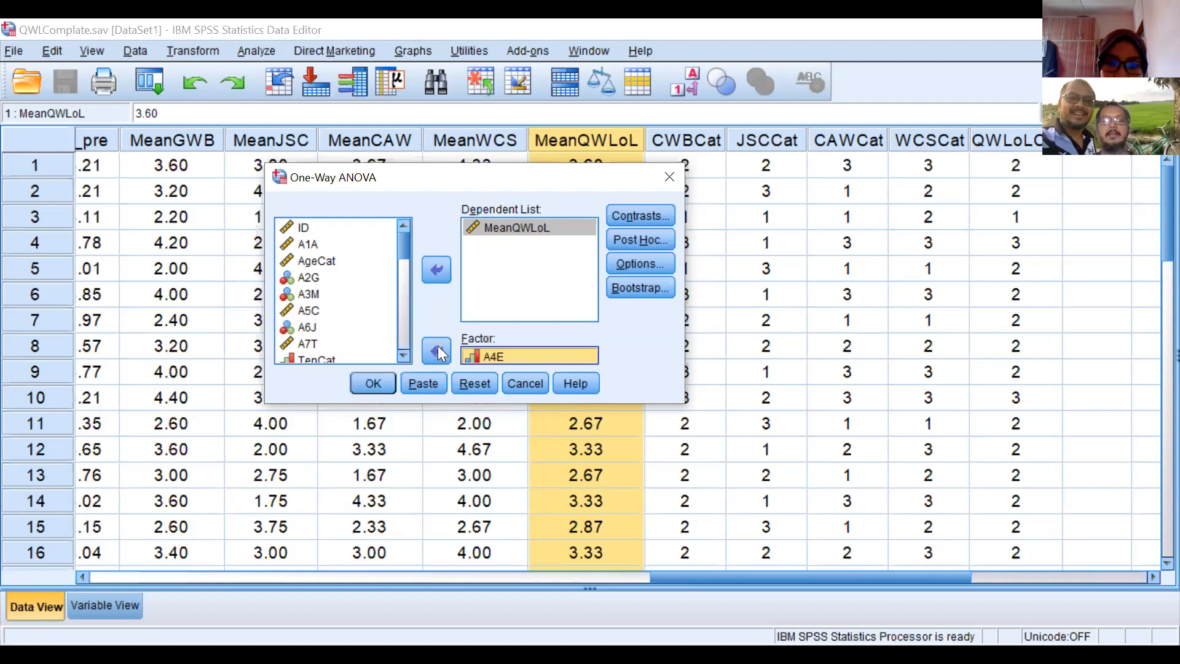
- Enable the Tukey and Games-Howell post hoc multiple comparison tests for the One-Way ANOVA
{"action": "left_click", "coordinate": [654, 240]}
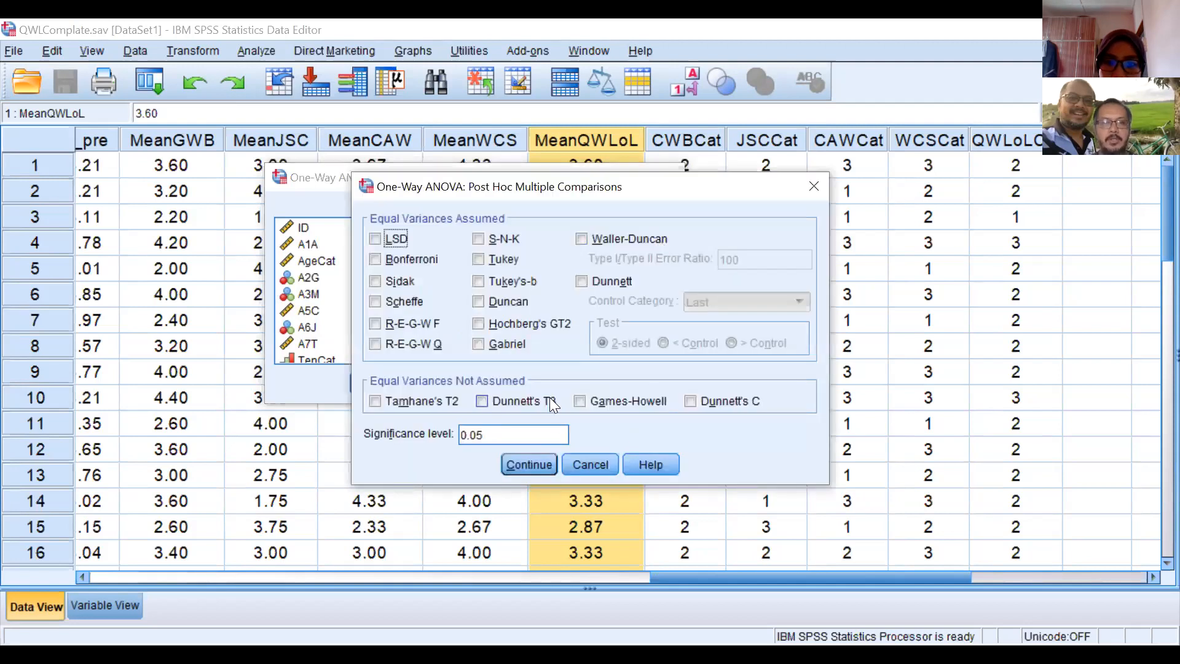
{"action": "left_click", "coordinate": [486, 261]}
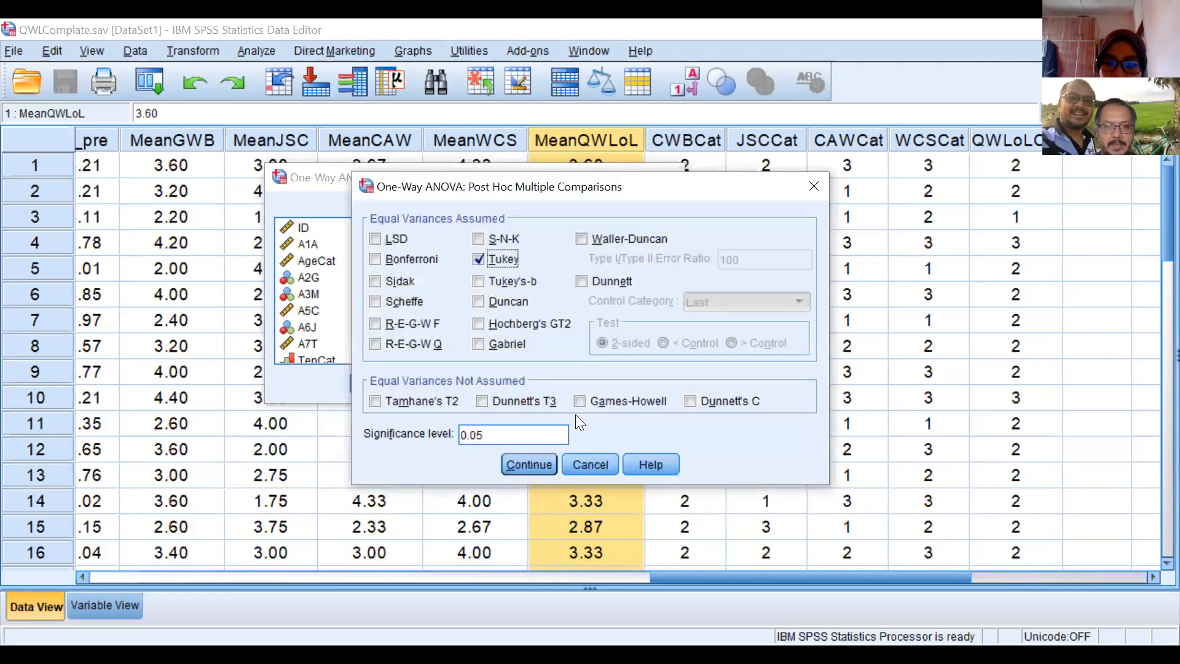
{"action": "left_click", "coordinate": [577, 401]}
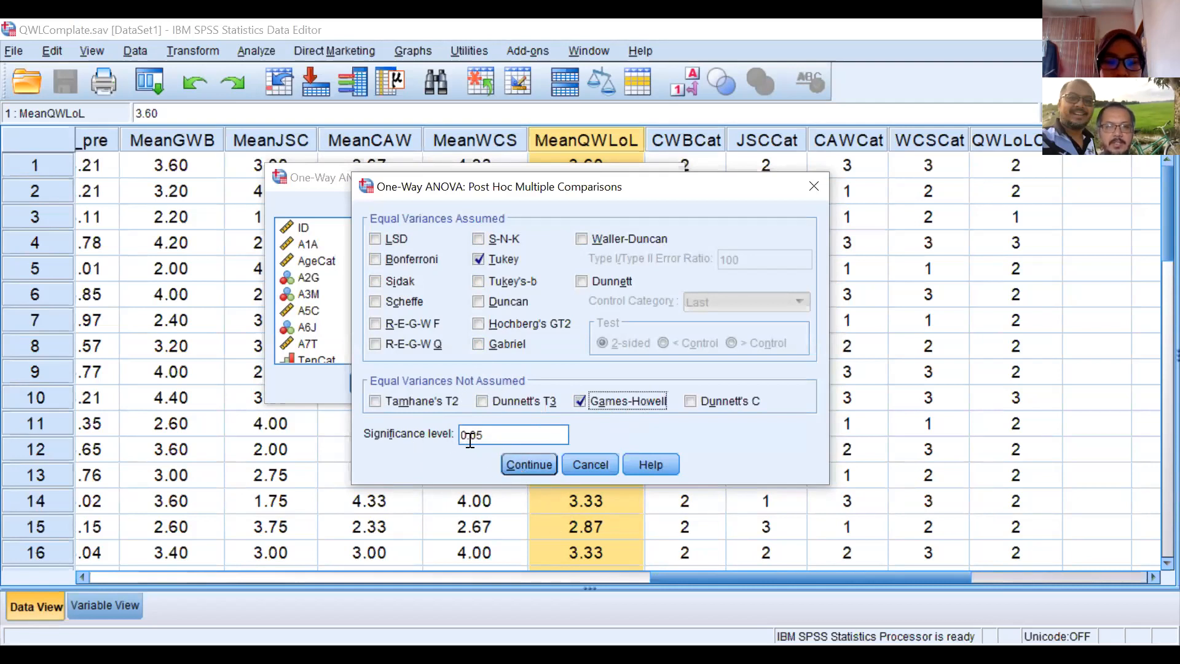
{"action": "left_click", "coordinate": [529, 468]}
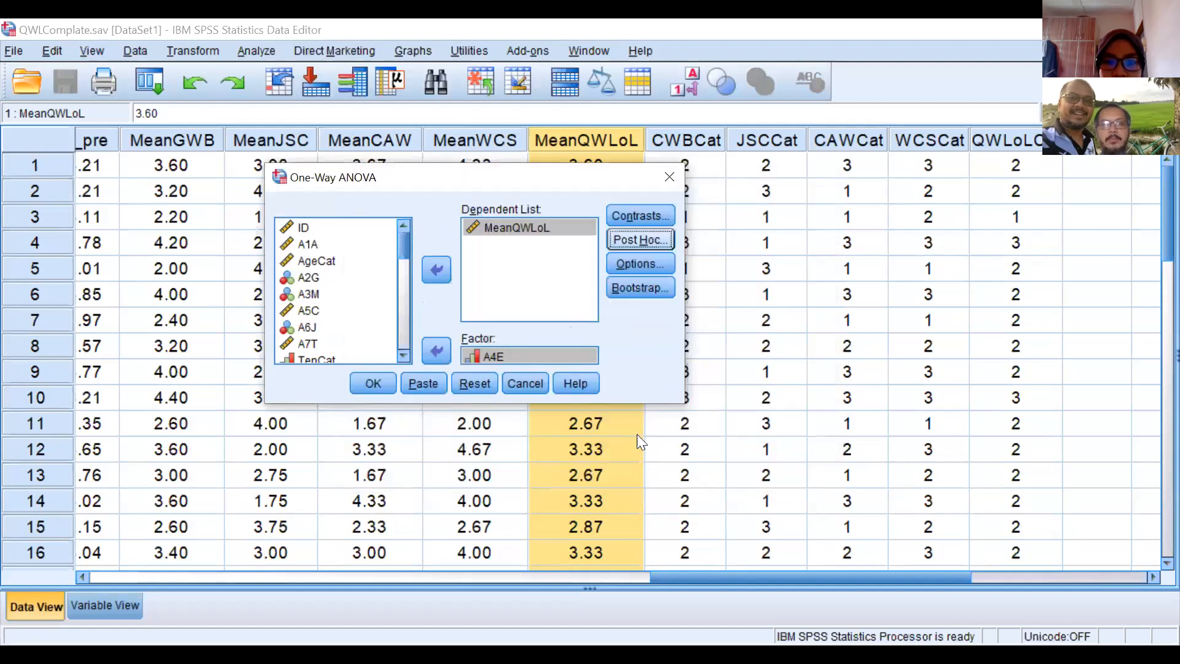
- Include descriptive statistics, the homogeneity of variance test and a means plot, and run the One-Way ANOVA
{"action": "left_click", "coordinate": [664, 262]}
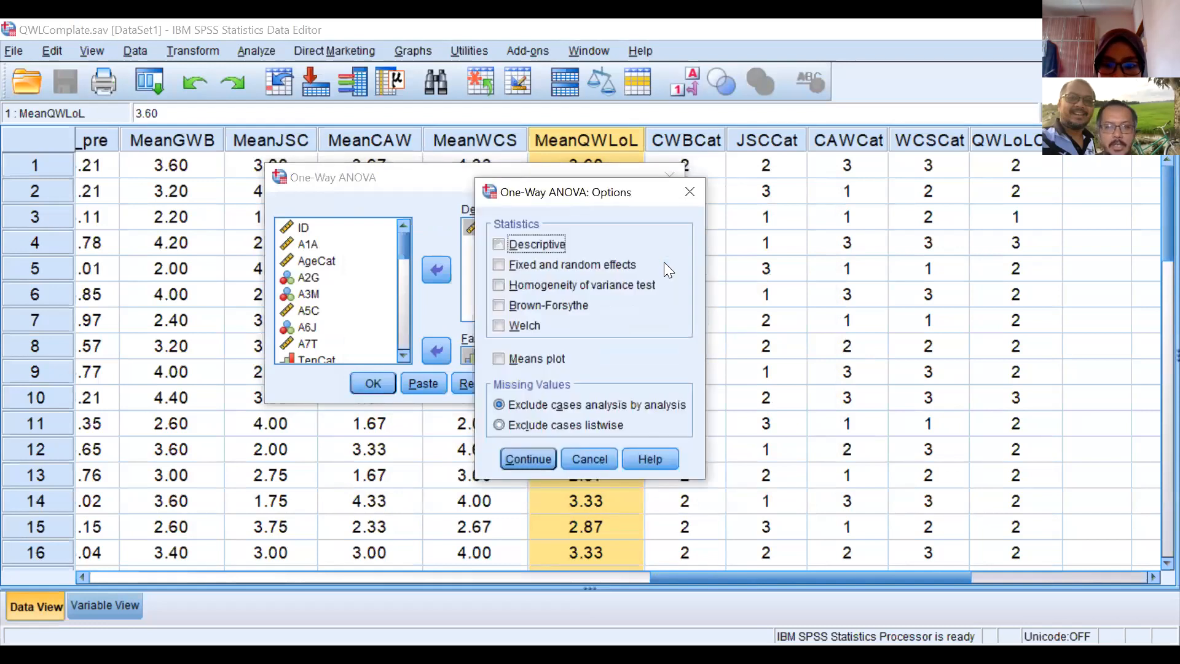
{"action": "left_click", "coordinate": [535, 249]}
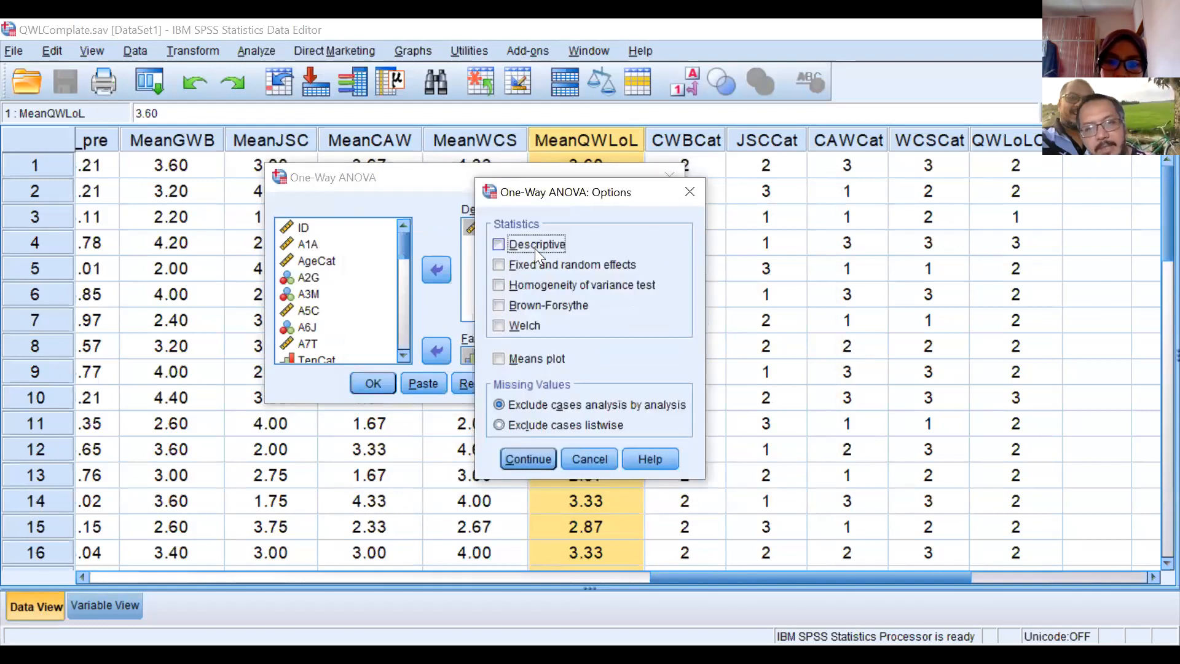
{"action": "left_click", "coordinate": [553, 289]}
{"action": "left_click", "coordinate": [537, 359]}
{"action": "left_click", "coordinate": [554, 460]}
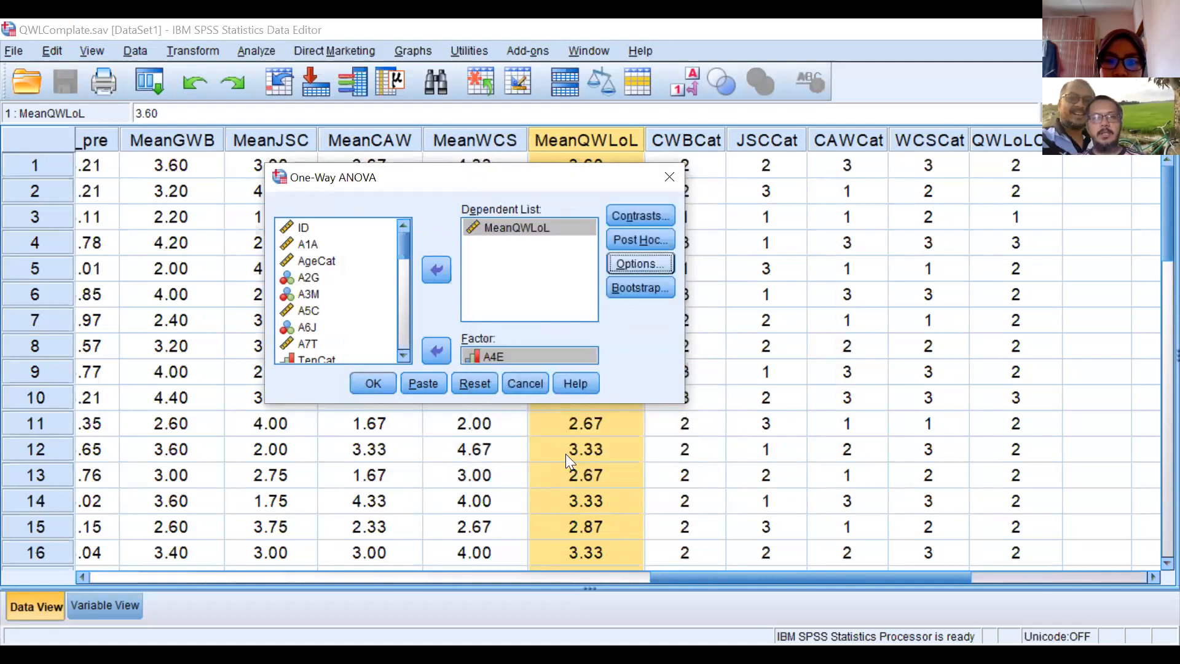
{"action": "left_click", "coordinate": [374, 384]}
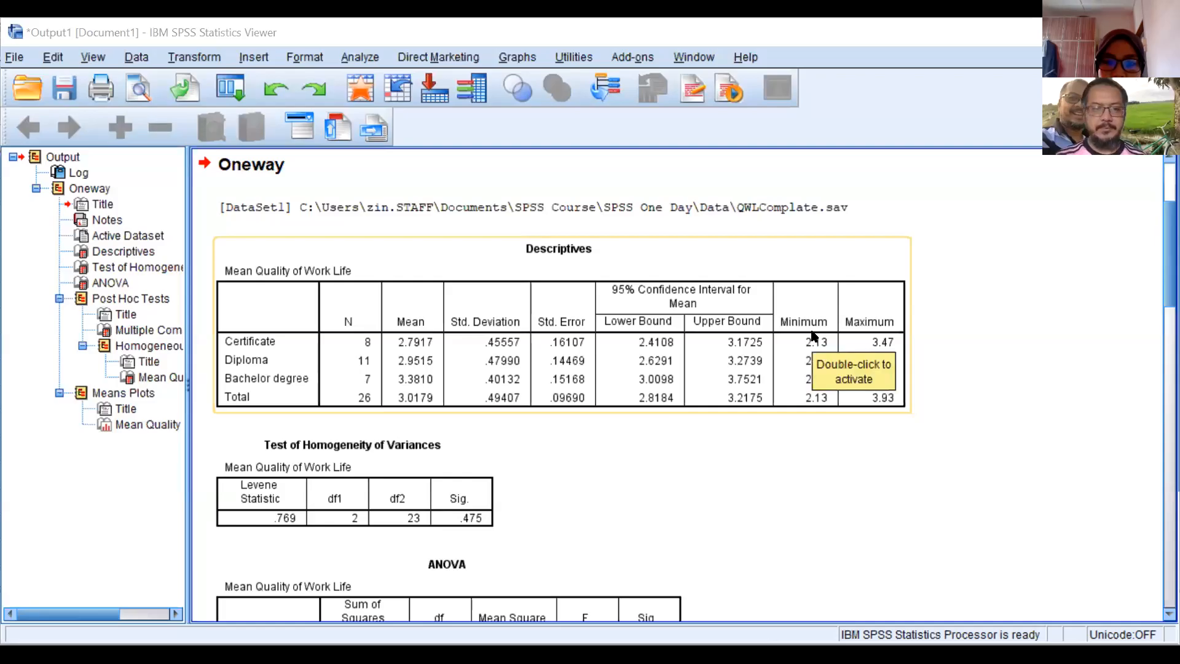
- Examine the Descriptives, Test of Homogeneity of Variances, ANOVA, Multiple Comparisons and Homogeneous Subsets tables in the output
{"action": "left_click", "coordinate": [1129, 555]}
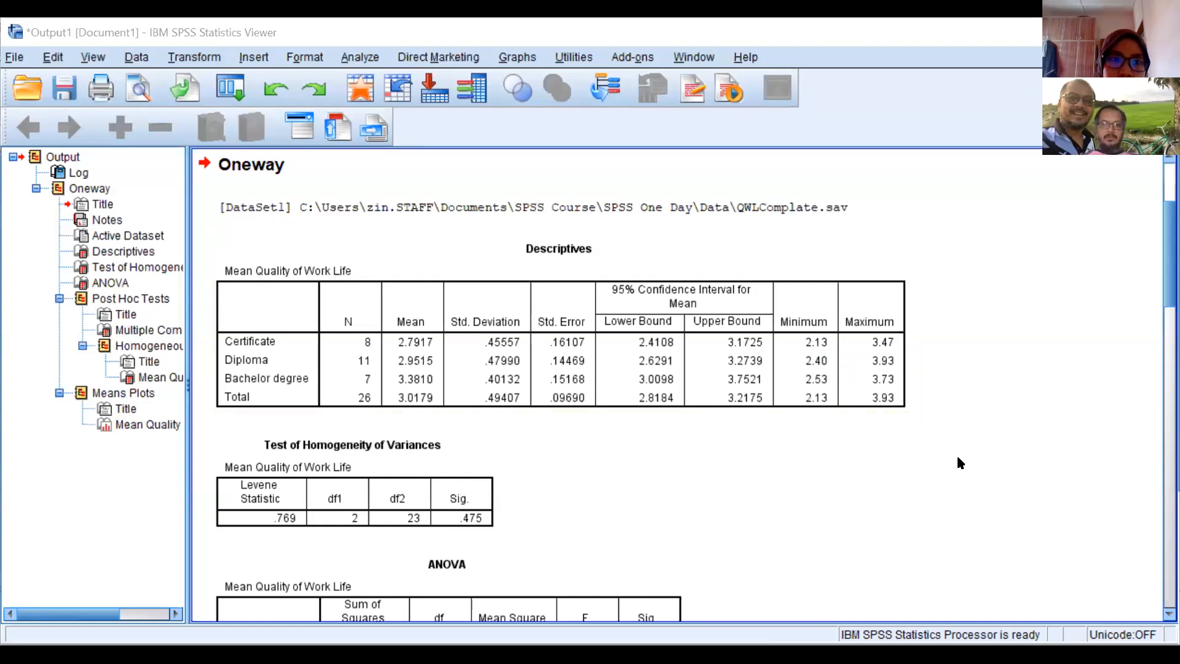
{"action": "scroll", "coordinate": [958, 457], "scroll_direction": "down", "scroll_amount": 5}
{"action": "left_click", "coordinate": [656, 400]}
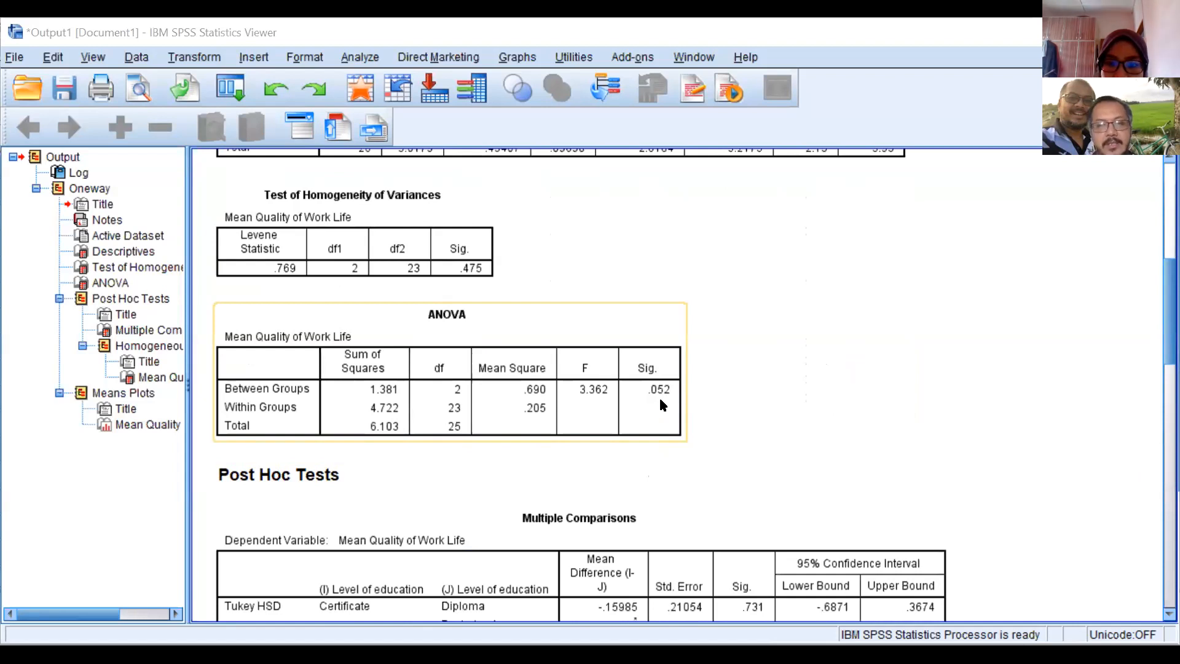
{"action": "left_click", "coordinate": [714, 491]}
{"action": "scroll", "coordinate": [716, 491], "scroll_direction": "down", "scroll_amount": 10}
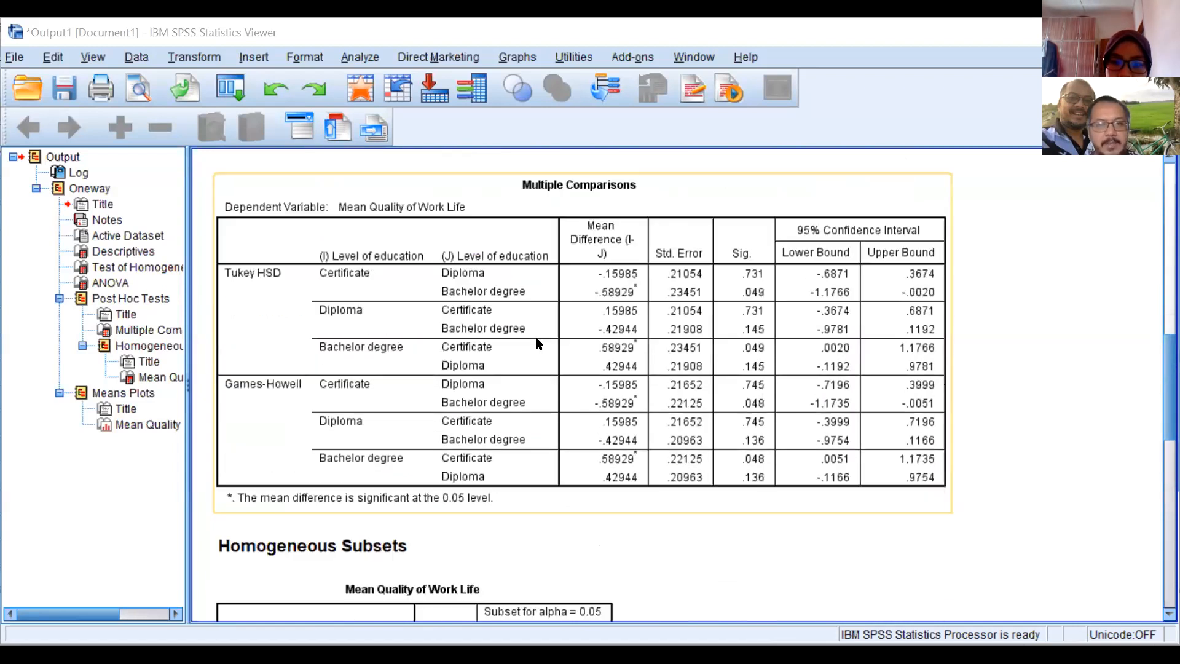
{"action": "scroll", "coordinate": [555, 355], "scroll_direction": "down", "scroll_amount": 7}
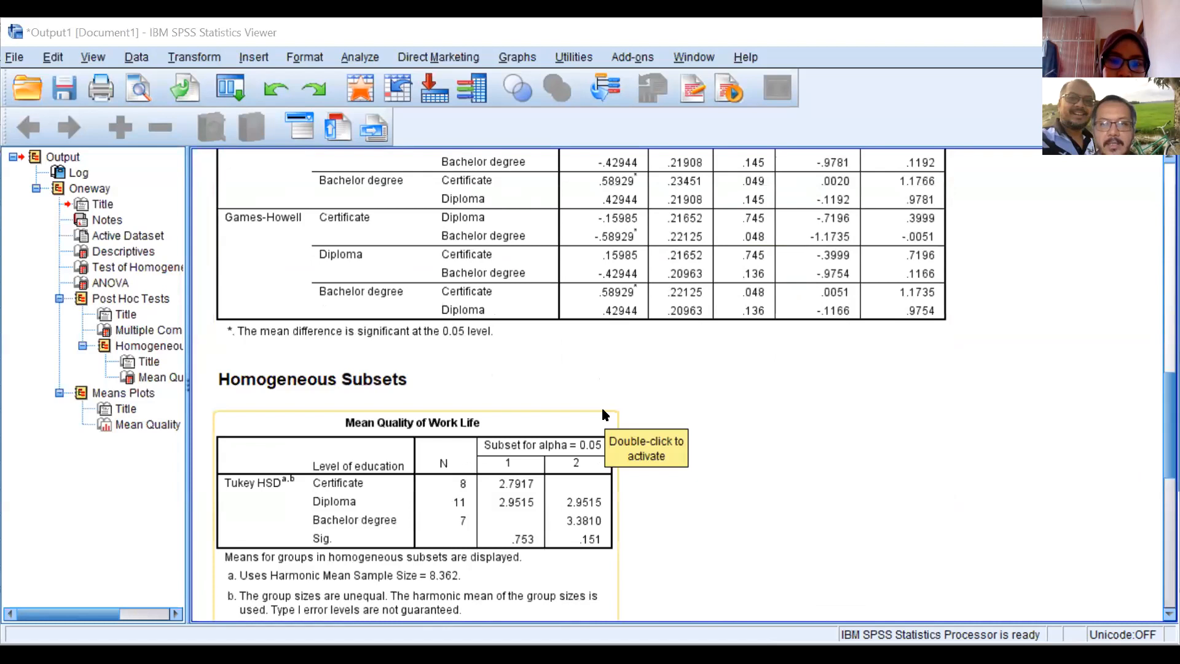
{"action": "scroll", "coordinate": [615, 430], "scroll_direction": "up", "scroll_amount": 4}
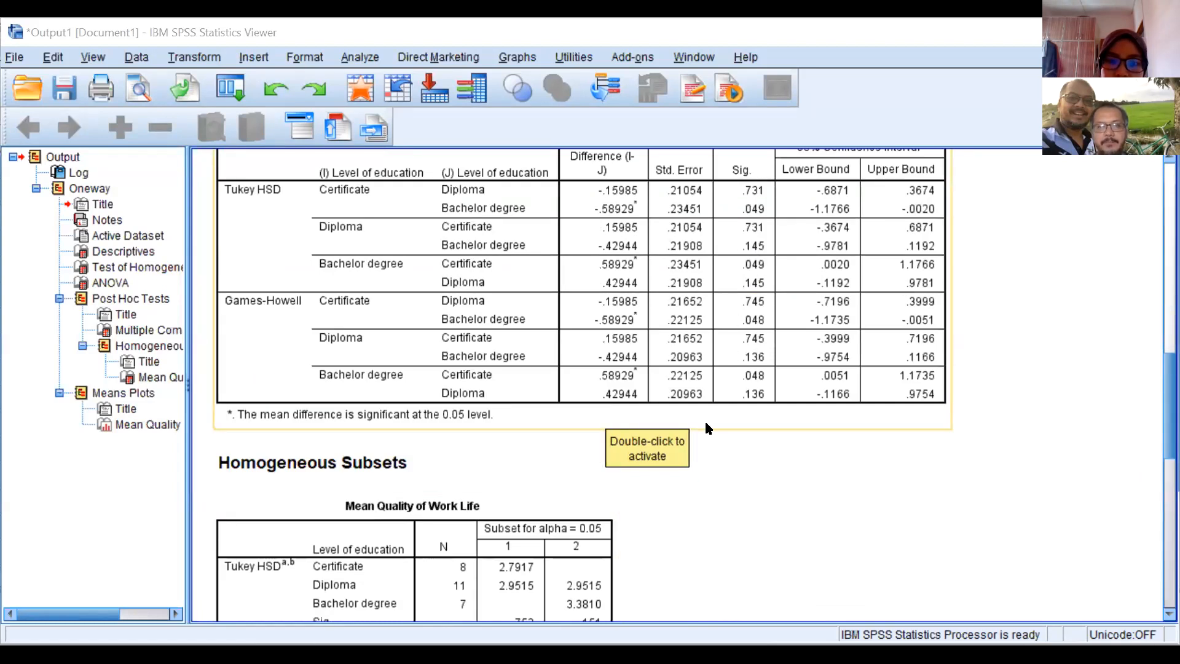
{"action": "scroll", "coordinate": [682, 480], "scroll_direction": "up", "scroll_amount": 10}
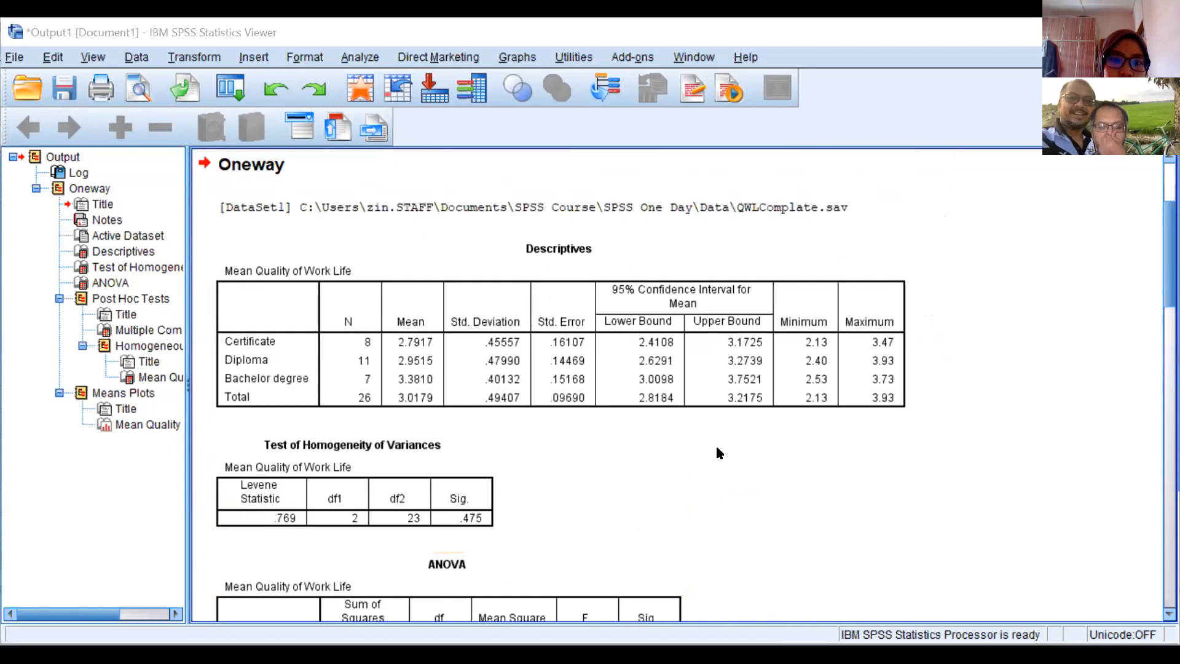
{"action": "scroll", "coordinate": [717, 453], "scroll_direction": "down", "scroll_amount": 3}
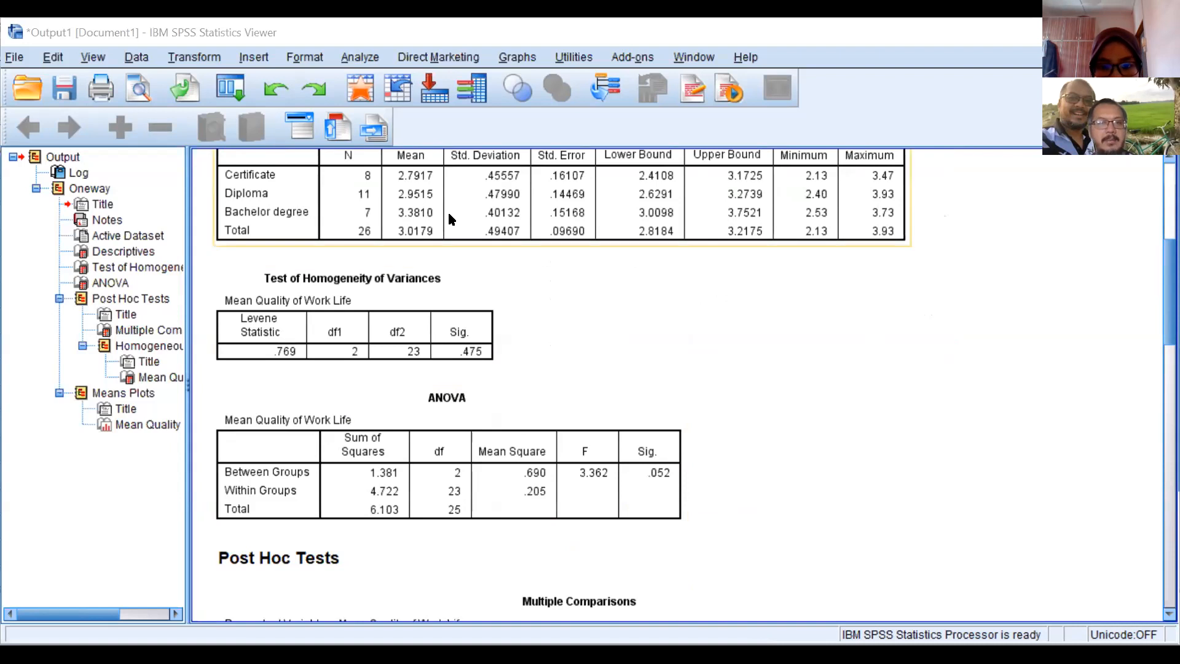
{"action": "scroll", "coordinate": [449, 218], "scroll_direction": "up", "scroll_amount": 2}
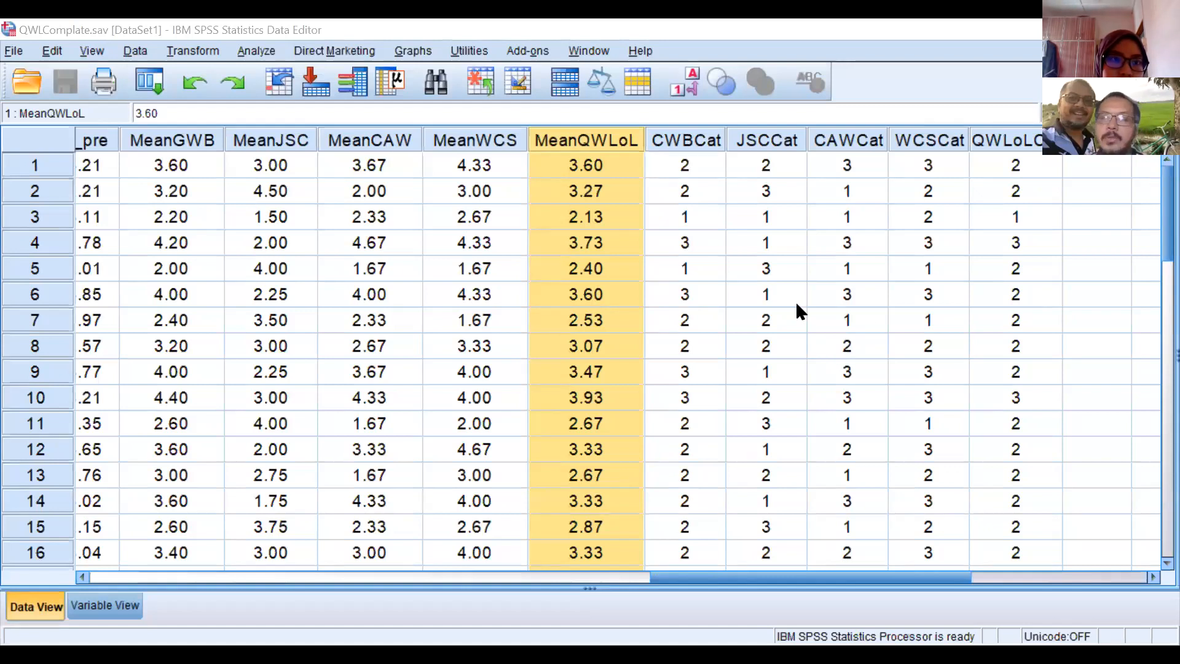
{"action": "left_click", "coordinate": [259, 49]}
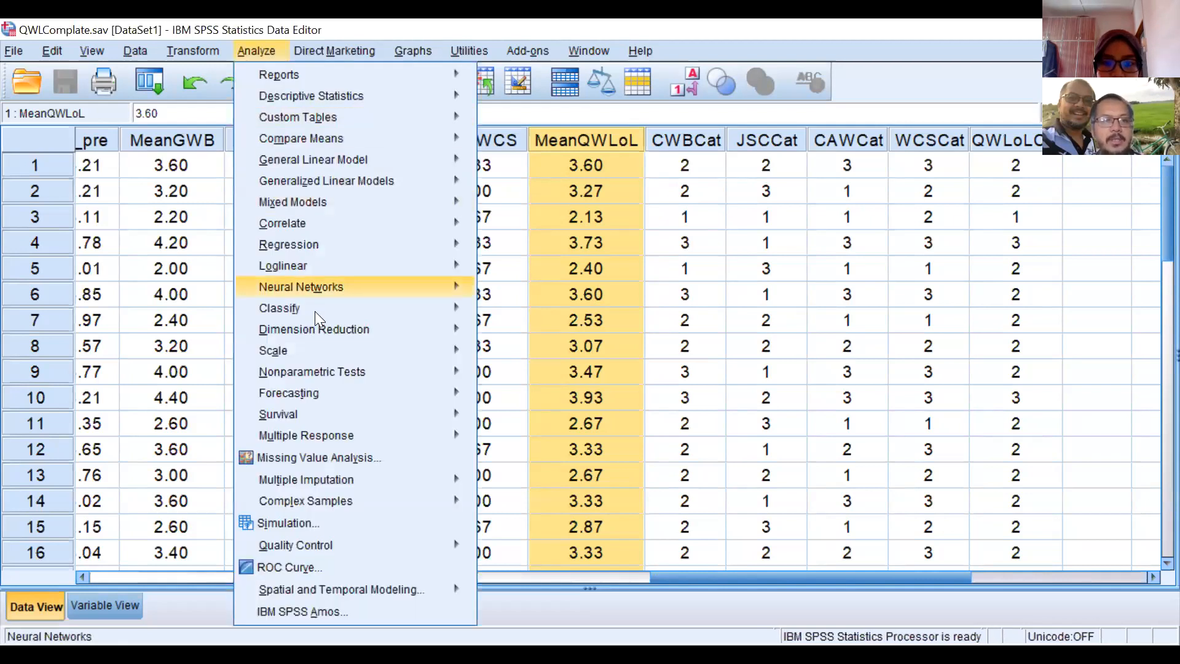
{"action": "mouse_move", "coordinate": [423, 136]}
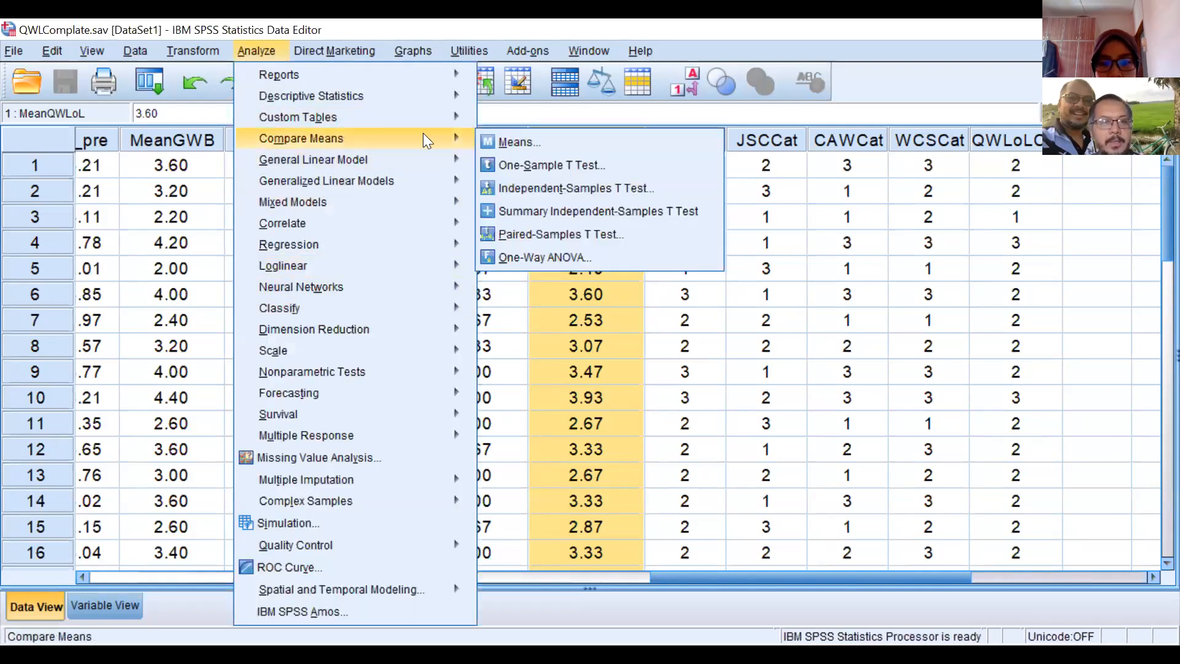
{"action": "left_click", "coordinate": [510, 258]}
{"action": "left_click", "coordinate": [506, 356]}
{"action": "left_click", "coordinate": [434, 353]}
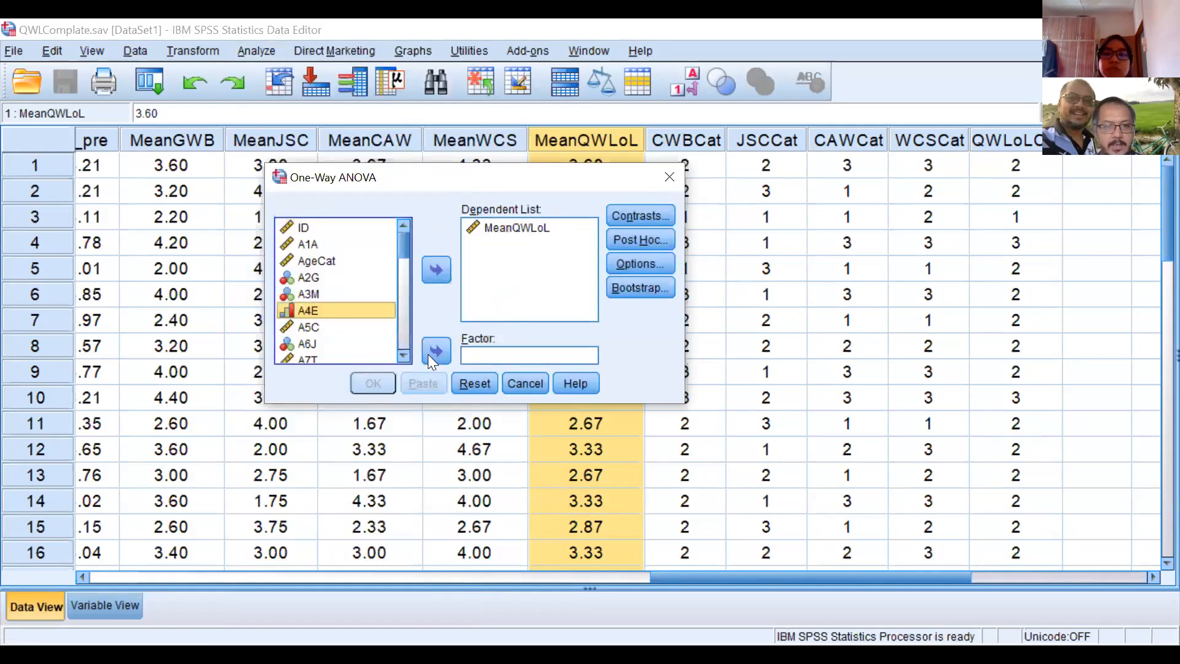
{"action": "left_click", "coordinate": [308, 343]}
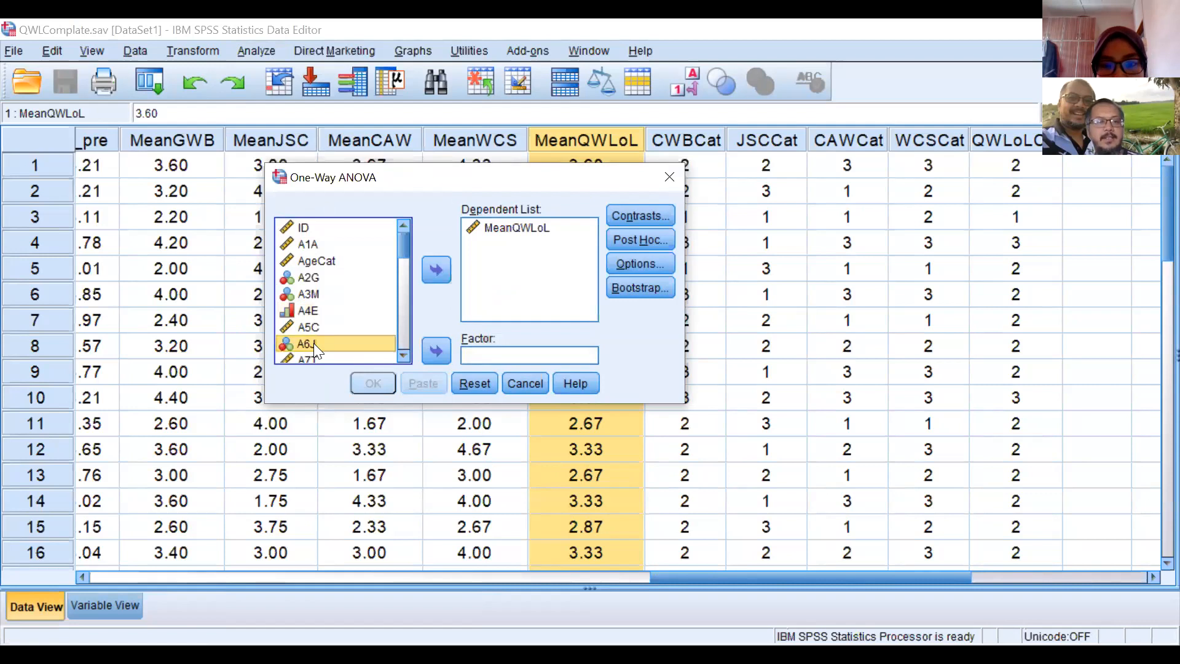
{"action": "left_click", "coordinate": [440, 347]}
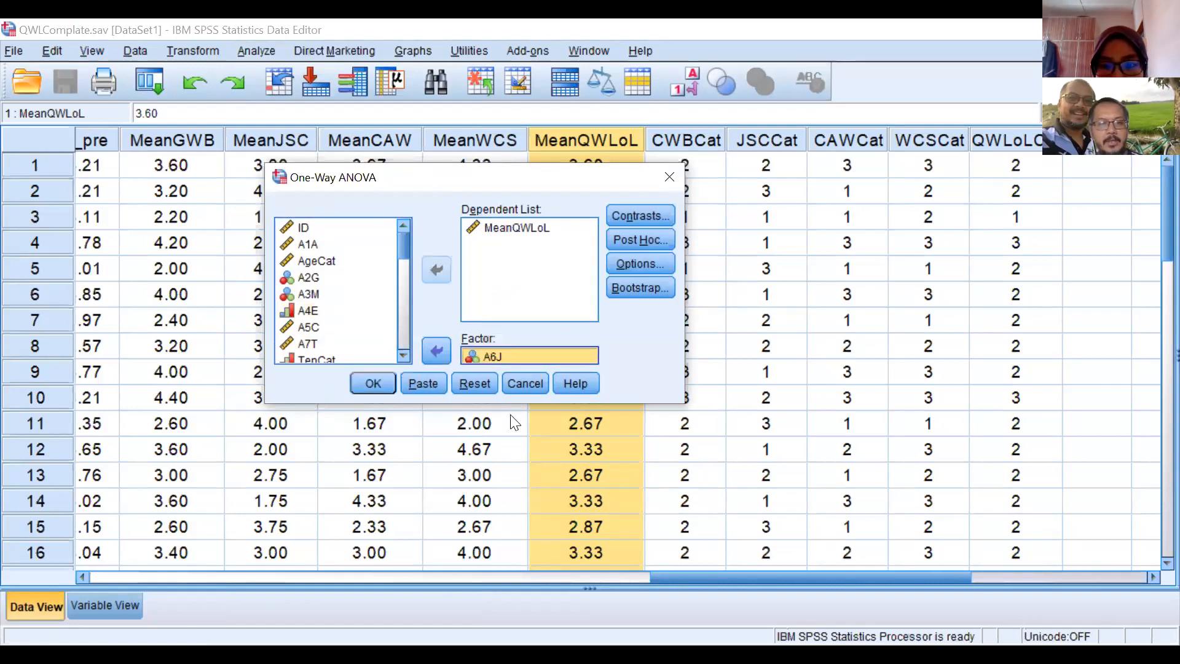
{"action": "left_click", "coordinate": [524, 383]}
- Select the A6J job category column in the data and check its value labels, then return to numeric codes
{"action": "left_click", "coordinate": [426, 572]}
{"action": "left_click_drag", "start_coordinate": [425, 568], "coordinate": [227, 551]}
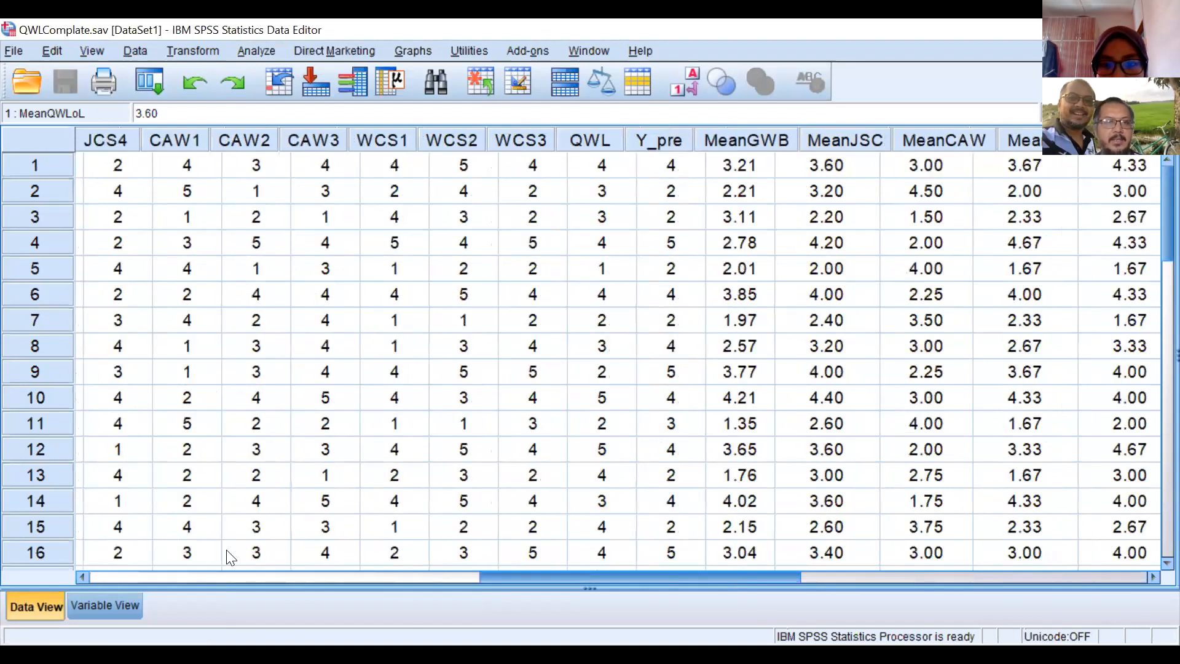
{"action": "left_click", "coordinate": [467, 142]}
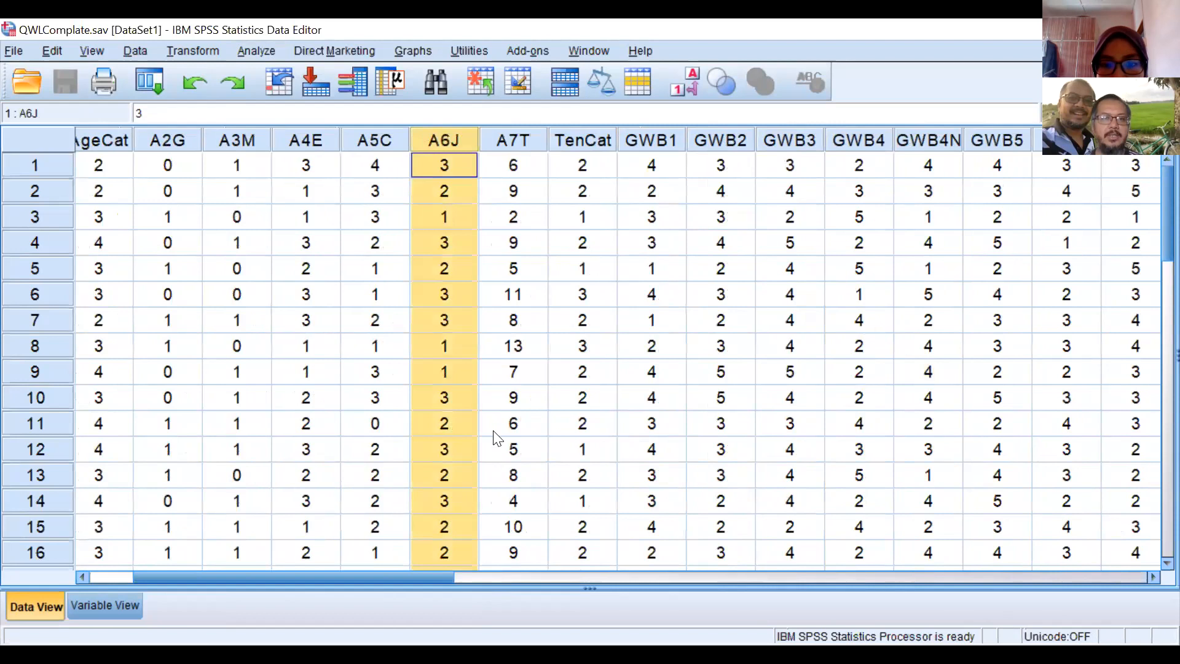
{"action": "left_click", "coordinate": [681, 81]}
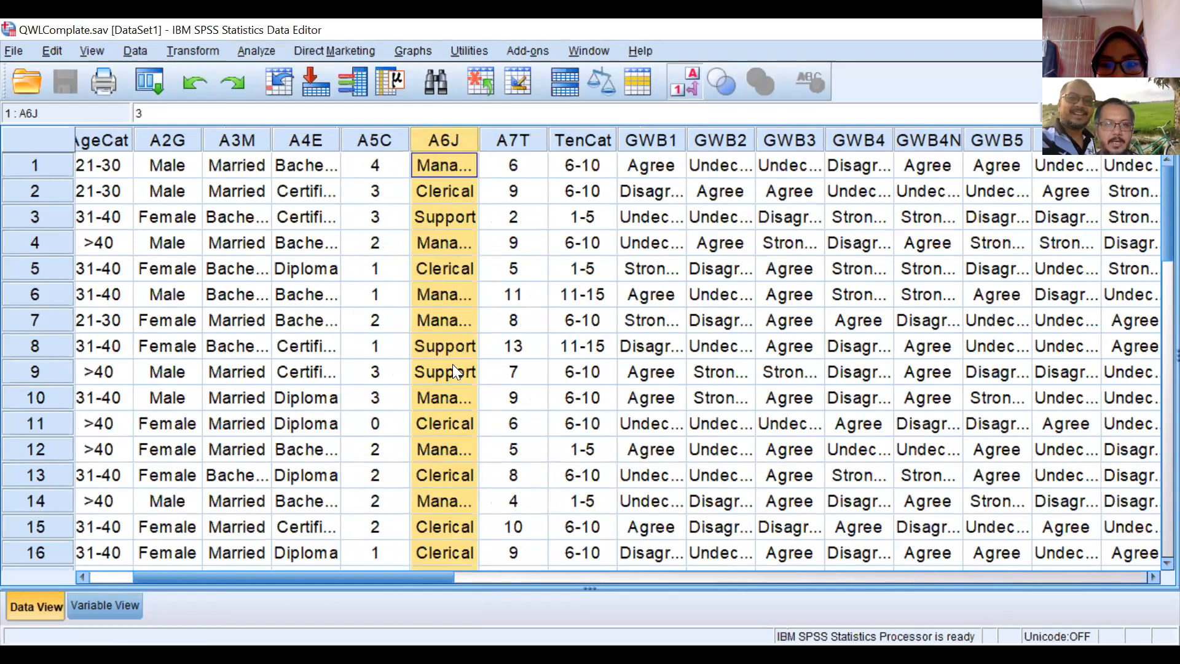
{"action": "left_click", "coordinate": [683, 82]}
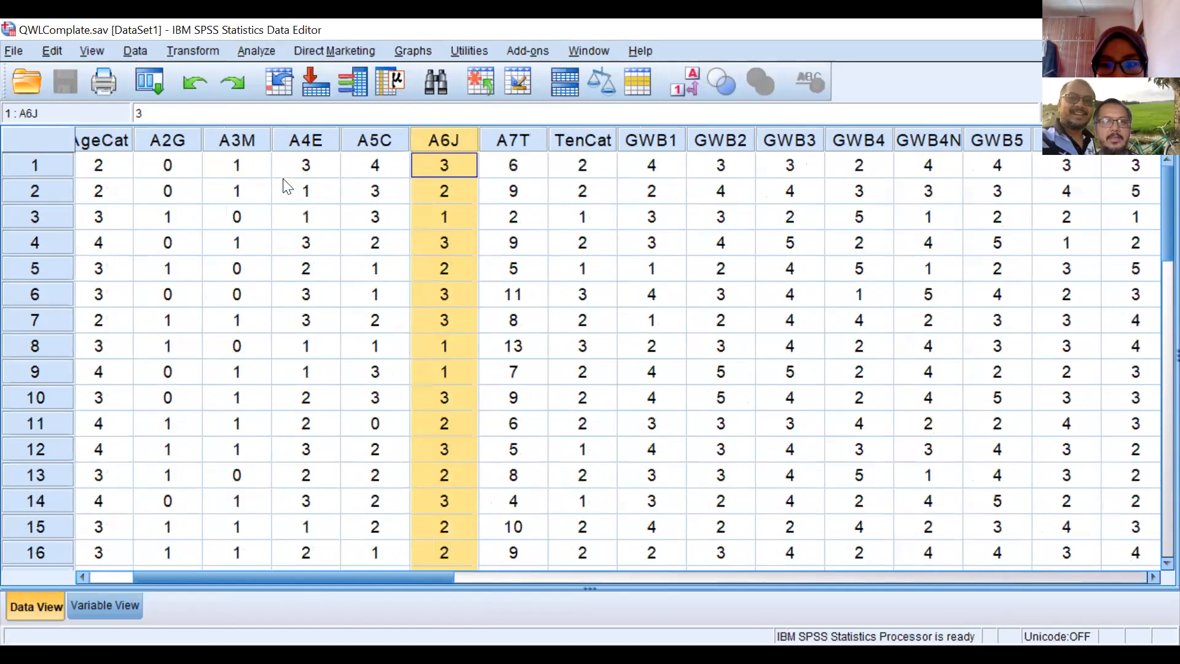
- Reset the One-Way ANOVA setup and list the available variables by name
{"action": "left_click", "coordinate": [255, 51]}
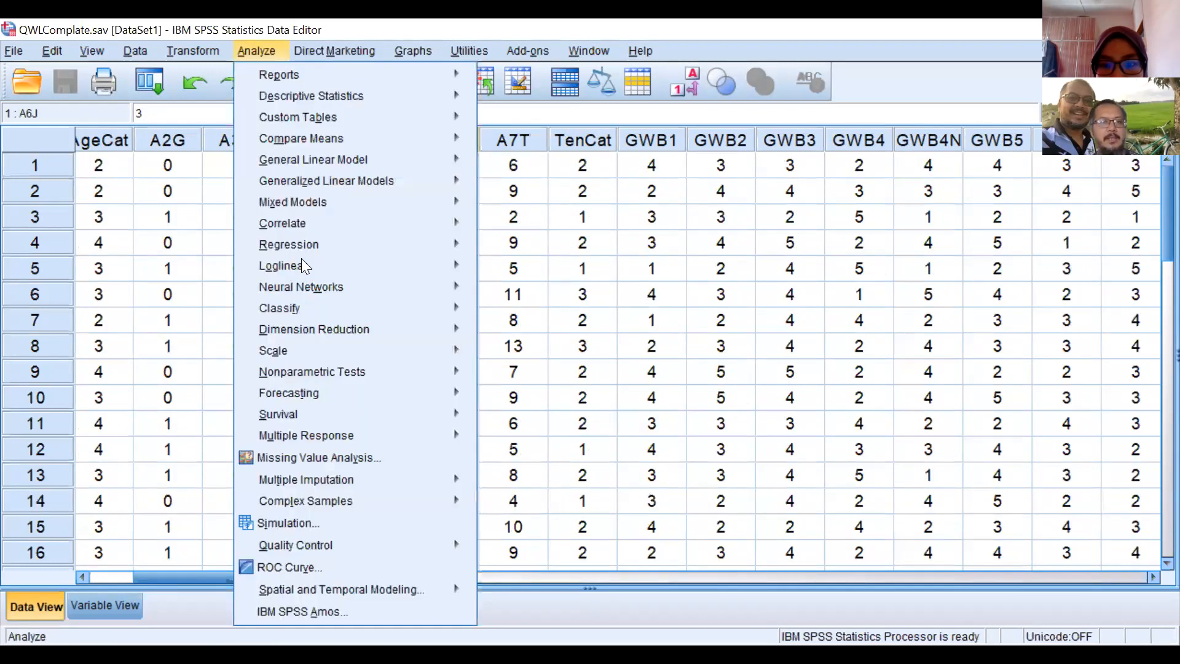
{"action": "mouse_move", "coordinate": [354, 164]}
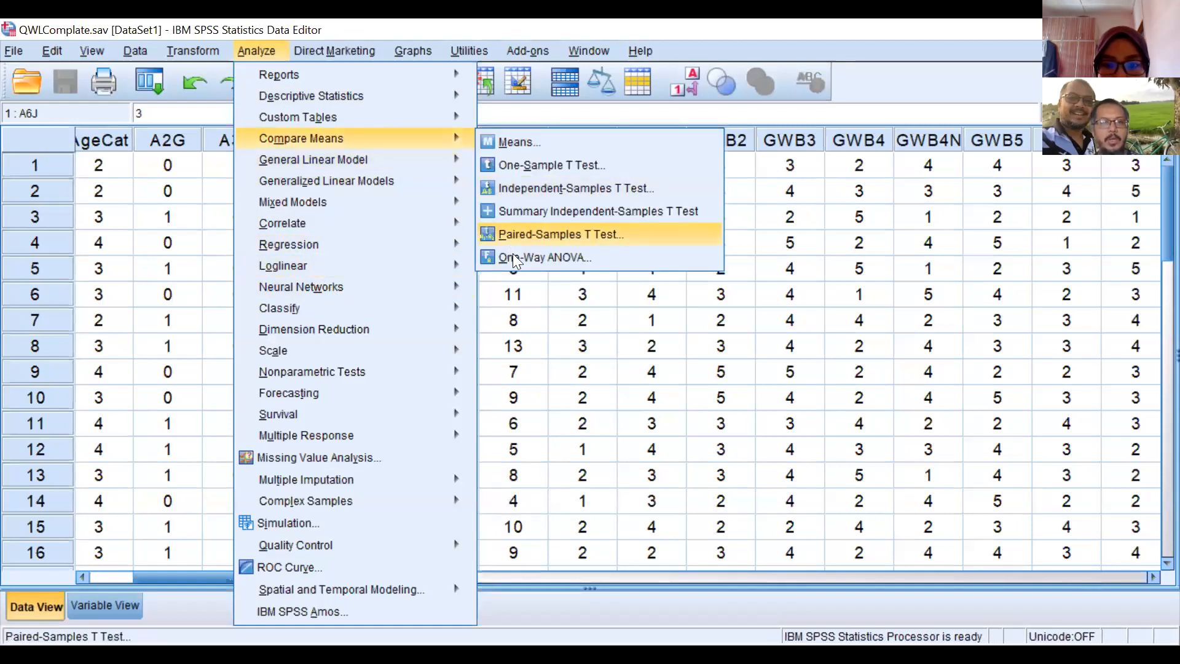
{"action": "left_click", "coordinate": [512, 253]}
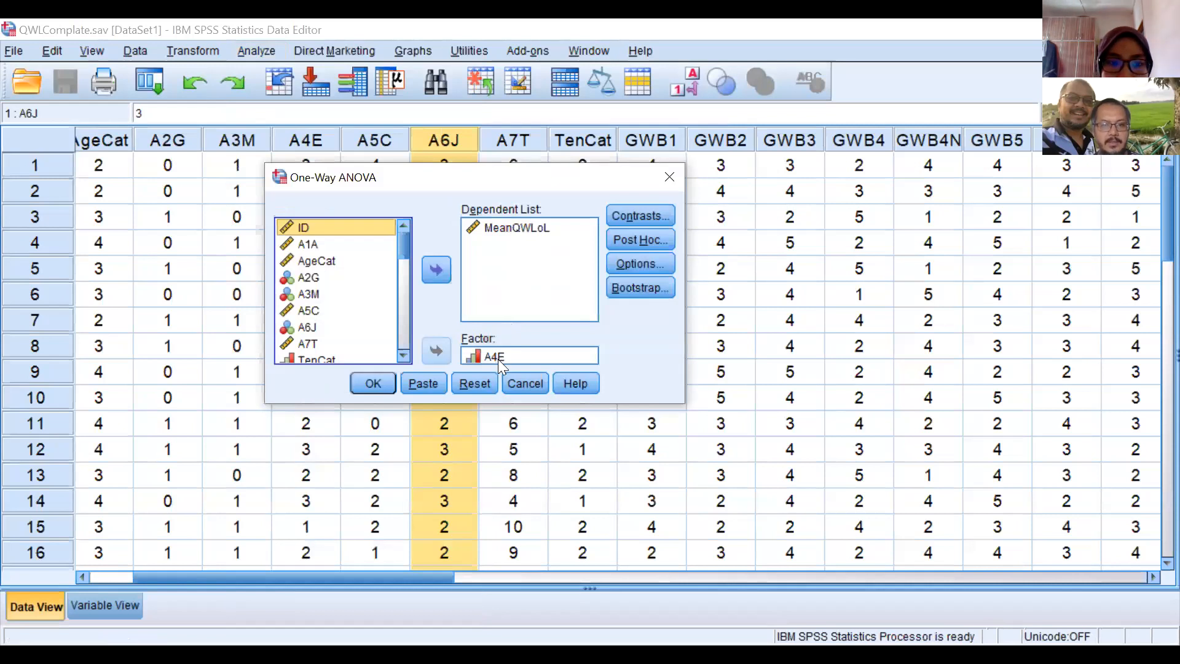
{"action": "left_click", "coordinate": [484, 379]}
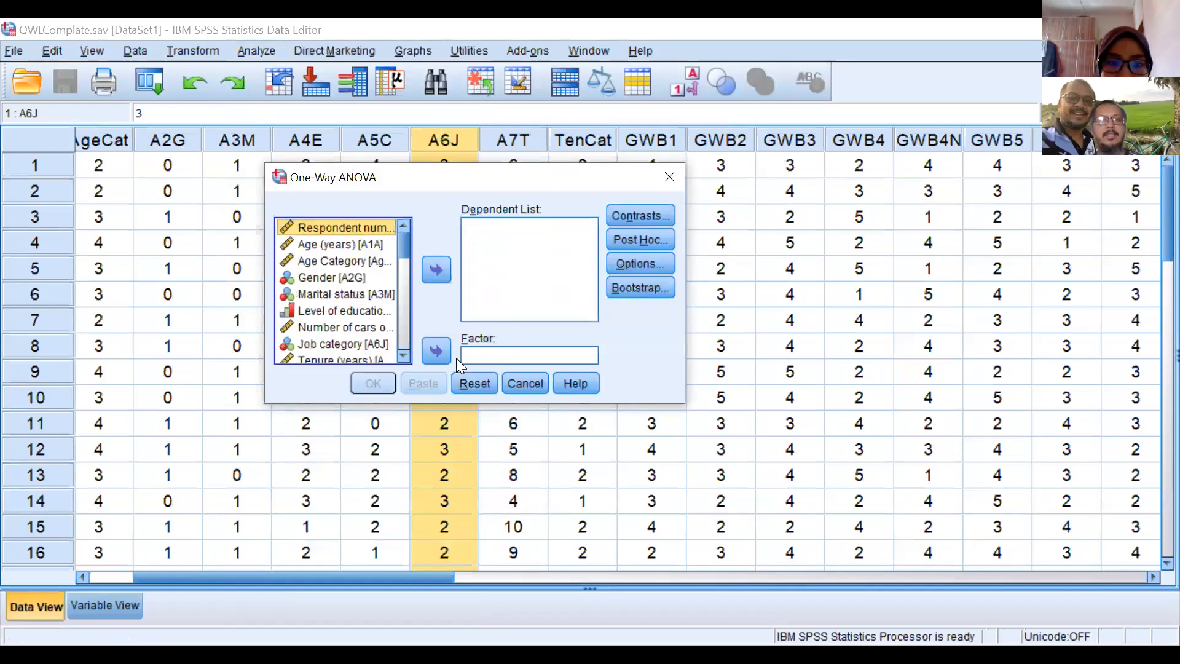
{"action": "right_click", "coordinate": [294, 288]}
{"action": "left_click", "coordinate": [369, 303]}
- Assign MeanQWLoL as the dependent variable and A6J as the factor of the One-Way ANOVA
{"action": "left_click_drag", "start_coordinate": [402, 247], "coordinate": [412, 358]}
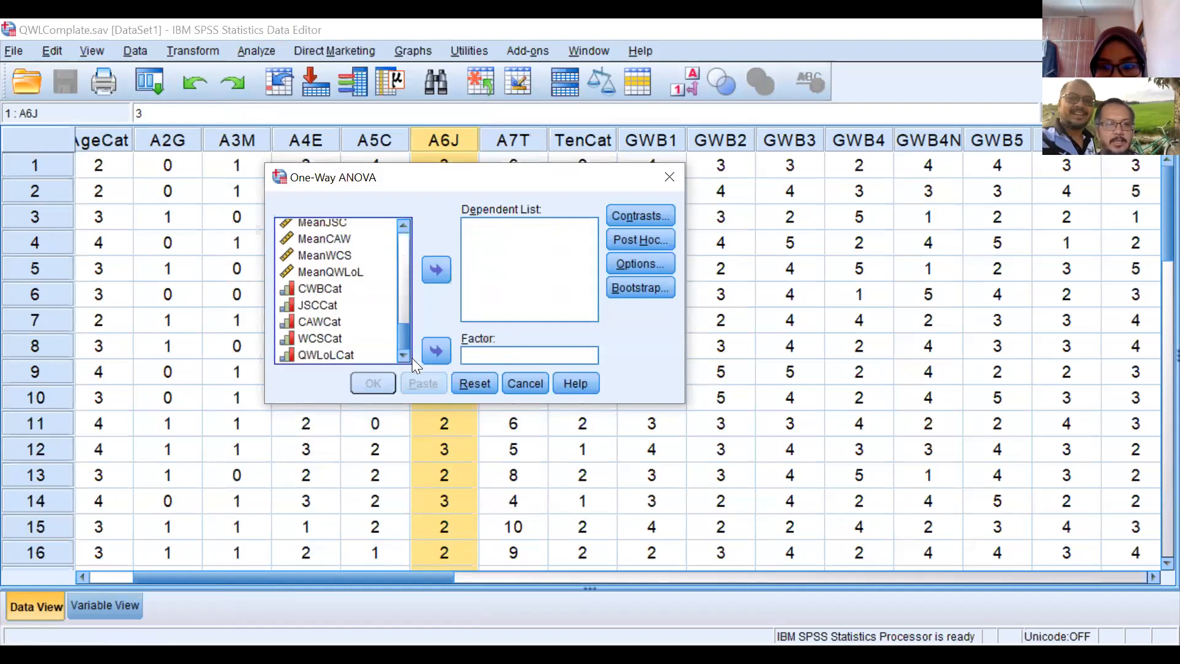
{"action": "left_click", "coordinate": [376, 277]}
{"action": "left_click", "coordinate": [436, 272]}
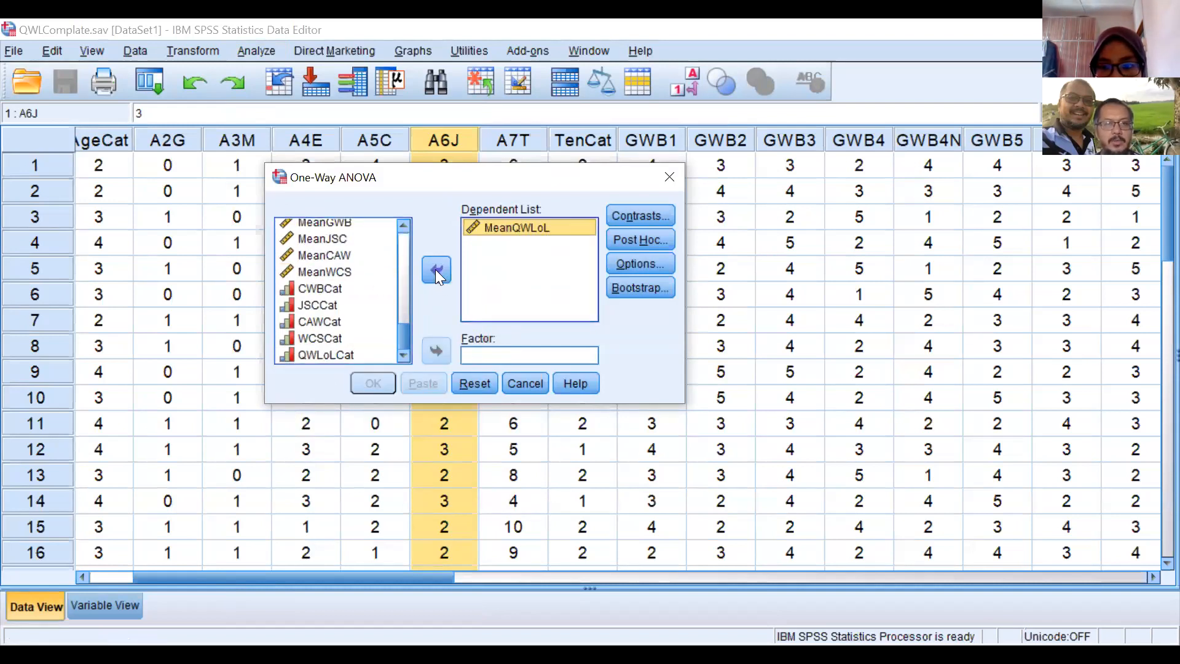
{"action": "left_click_drag", "start_coordinate": [399, 336], "coordinate": [397, 271]}
{"action": "scroll", "coordinate": [333, 307], "scroll_direction": "up", "scroll_amount": 1}
{"action": "left_click", "coordinate": [306, 286]}
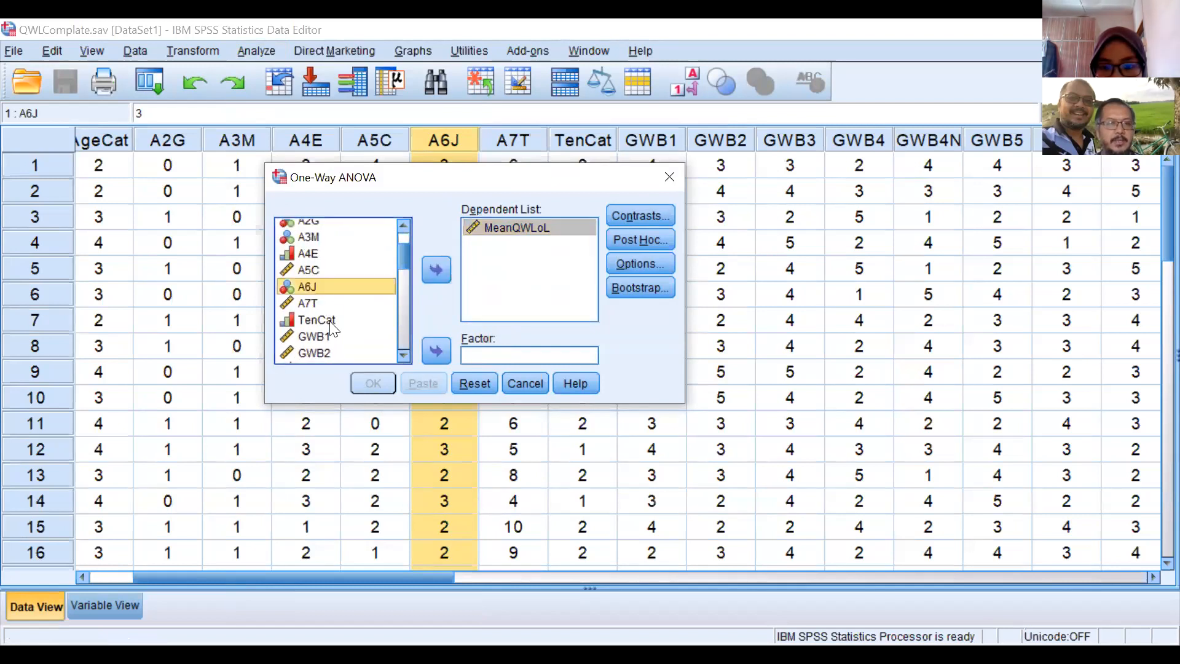
{"action": "left_click", "coordinate": [436, 351]}
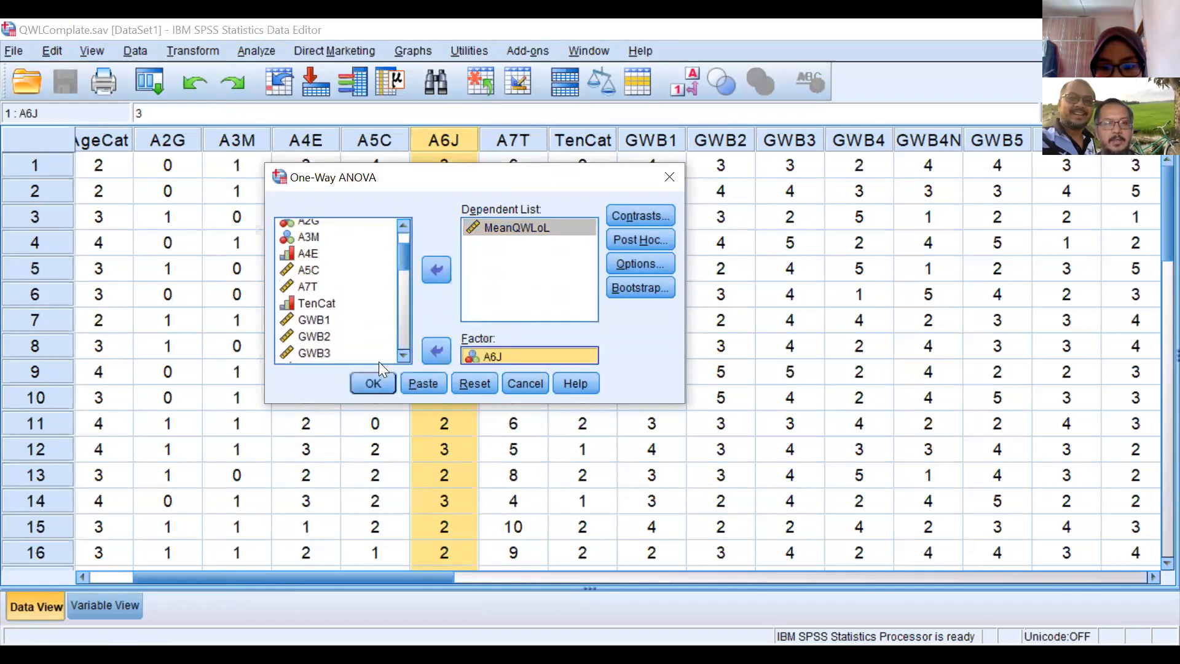
- Enable the Tukey and Games-Howell post hoc tests for the comparison across job categories
{"action": "left_click", "coordinate": [639, 239]}
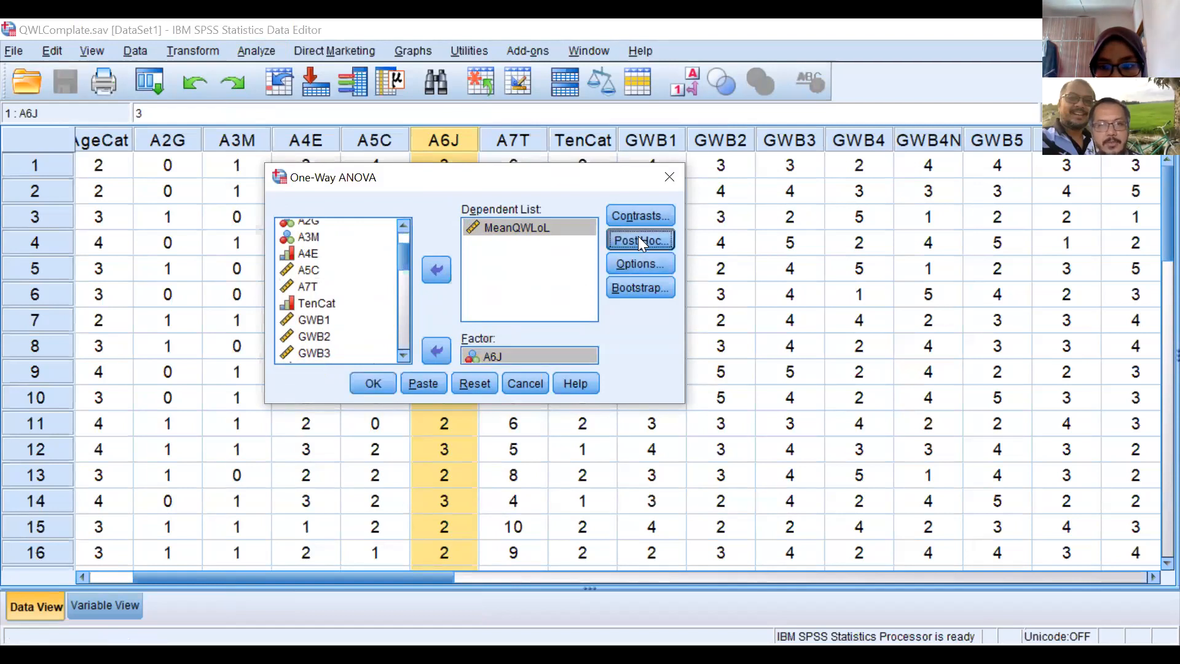
{"action": "left_click", "coordinate": [502, 258]}
{"action": "left_click", "coordinate": [614, 401]}
{"action": "left_click", "coordinate": [541, 463]}
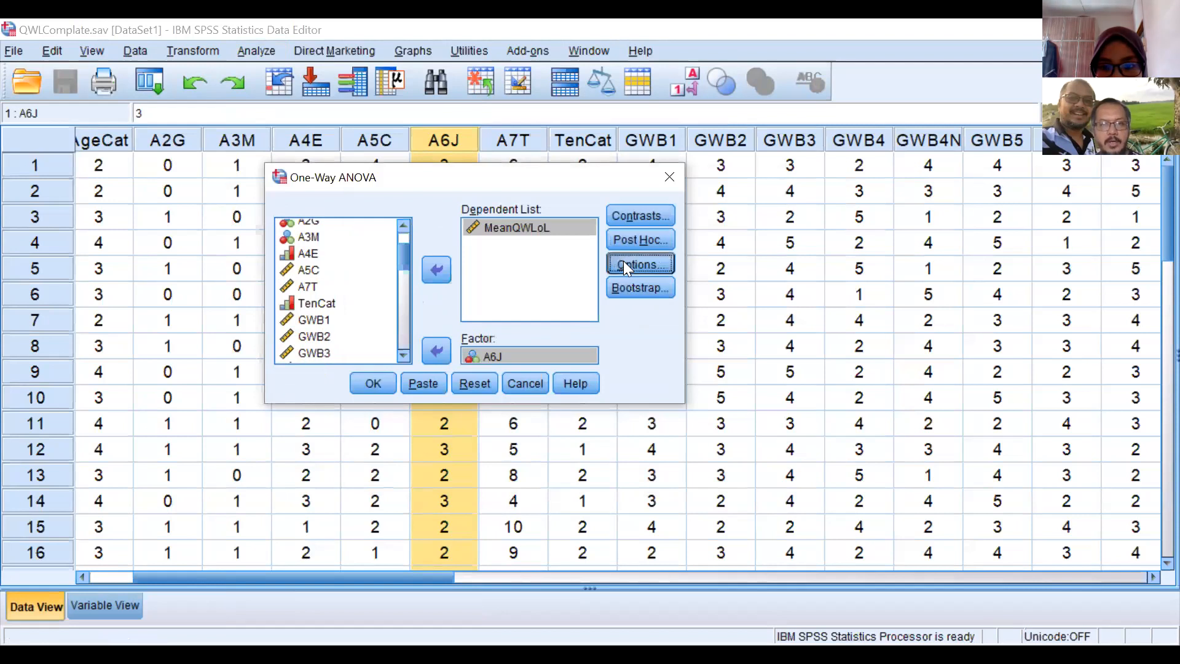
- Request descriptive statistics, the homogeneity of variance test and a means plot, and run the One-Way ANOVA by job category
{"action": "left_click", "coordinate": [623, 261]}
{"action": "left_click", "coordinate": [536, 244]}
{"action": "left_click", "coordinate": [558, 284]}
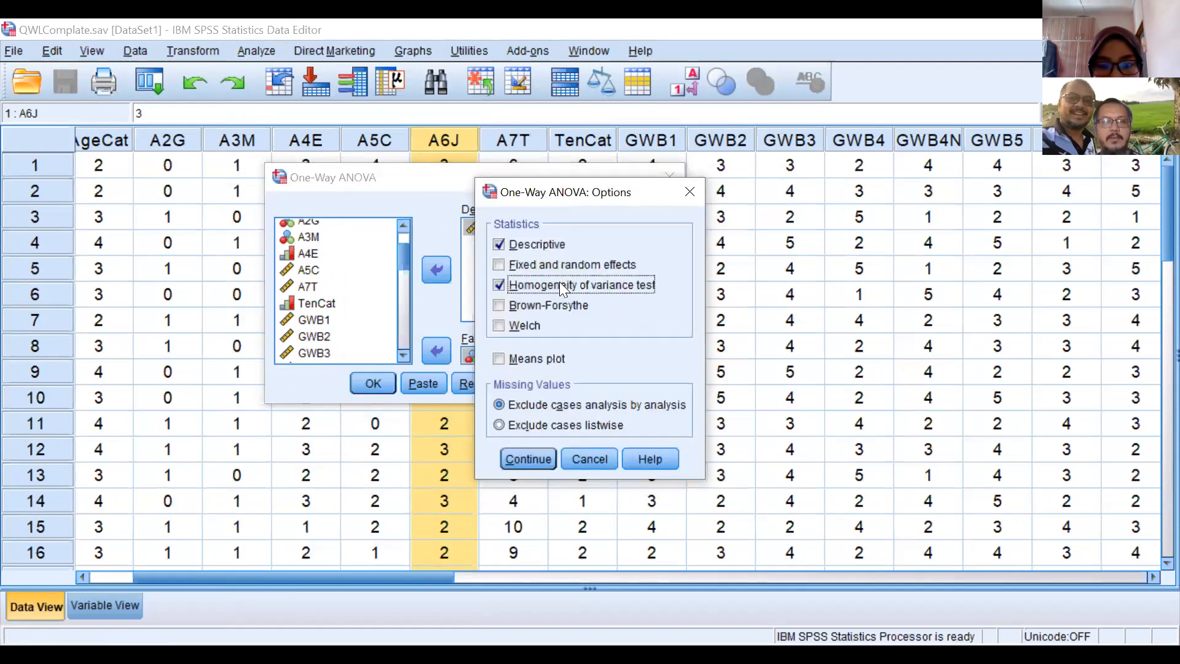
{"action": "left_click", "coordinate": [517, 357]}
{"action": "left_click", "coordinate": [528, 461]}
{"action": "left_click", "coordinate": [379, 379]}
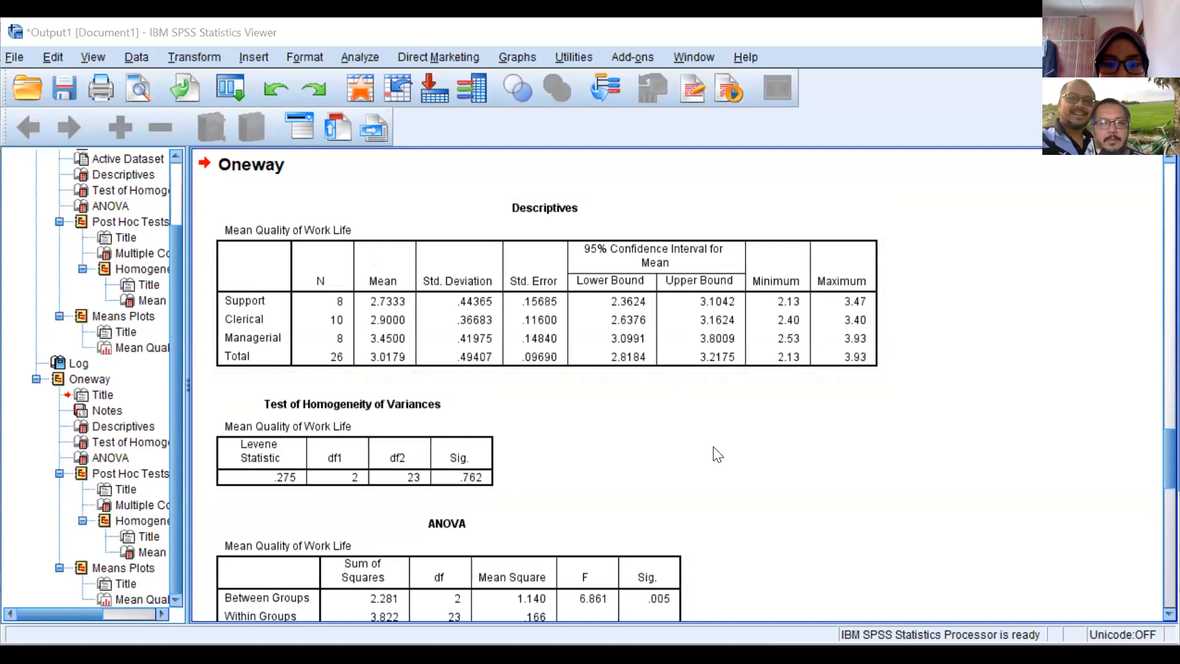
- Examine the homogeneity of variances, ANOVA and Multiple Comparisons tables for quality of work life by job category
{"action": "scroll", "coordinate": [713, 453], "scroll_direction": "down", "scroll_amount": 3}
{"action": "scroll", "coordinate": [713, 453], "scroll_direction": "down", "scroll_amount": 5}
{"action": "left_click", "coordinate": [508, 360]}
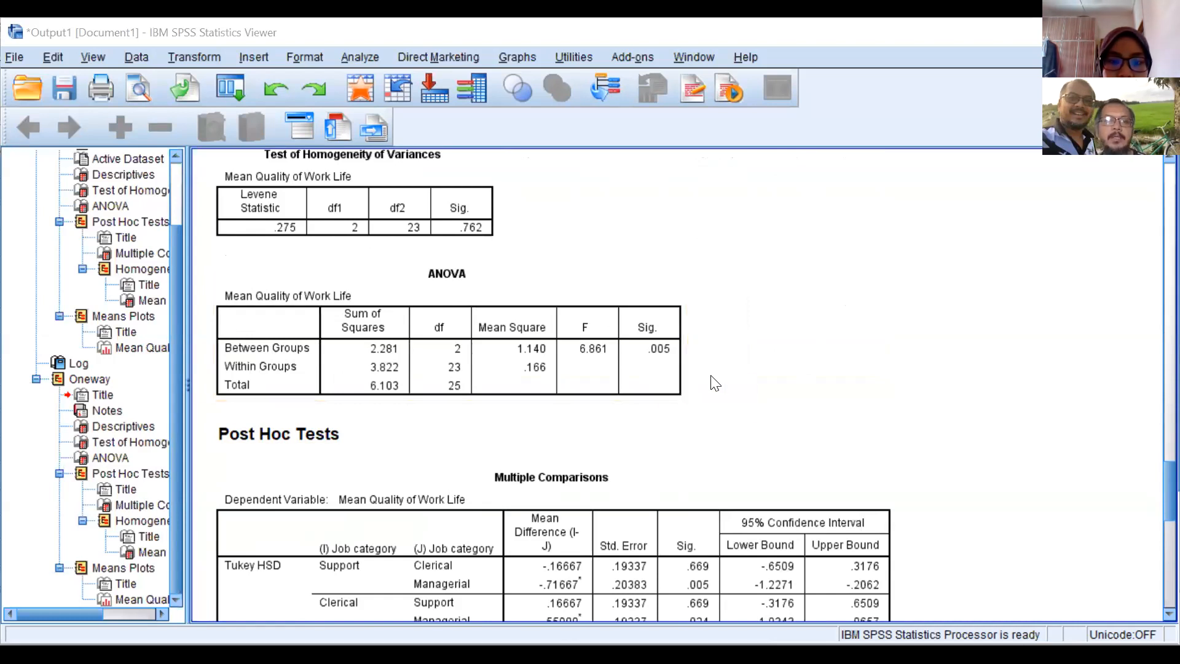
{"action": "scroll", "coordinate": [780, 357], "scroll_direction": "down", "scroll_amount": 5}
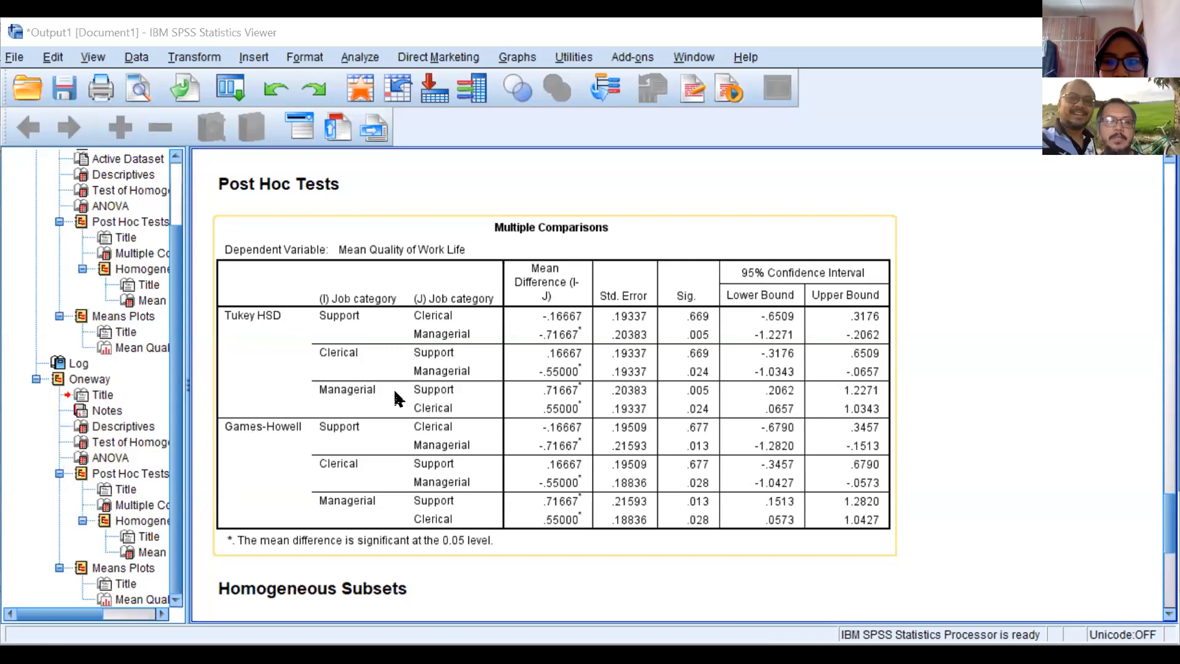
{"action": "scroll", "coordinate": [397, 398], "scroll_direction": "up", "scroll_amount": 3}
{"action": "scroll", "coordinate": [396, 399], "scroll_direction": "up", "scroll_amount": 9}
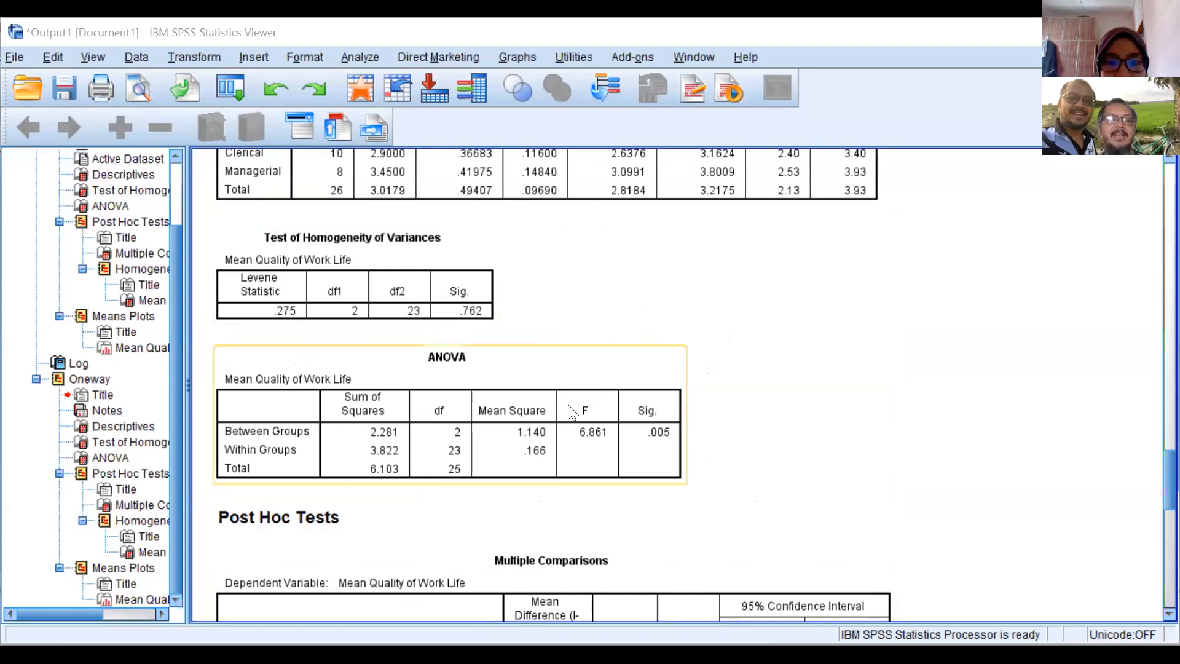
{"action": "scroll", "coordinate": [478, 316], "scroll_direction": "down", "scroll_amount": 10}
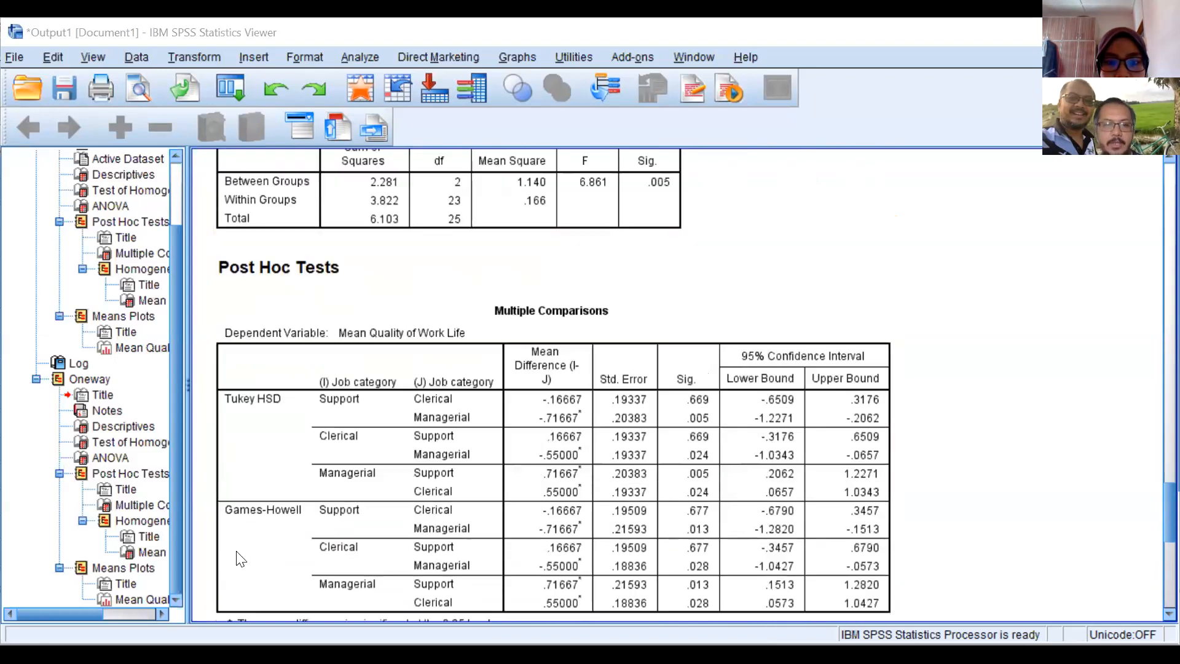
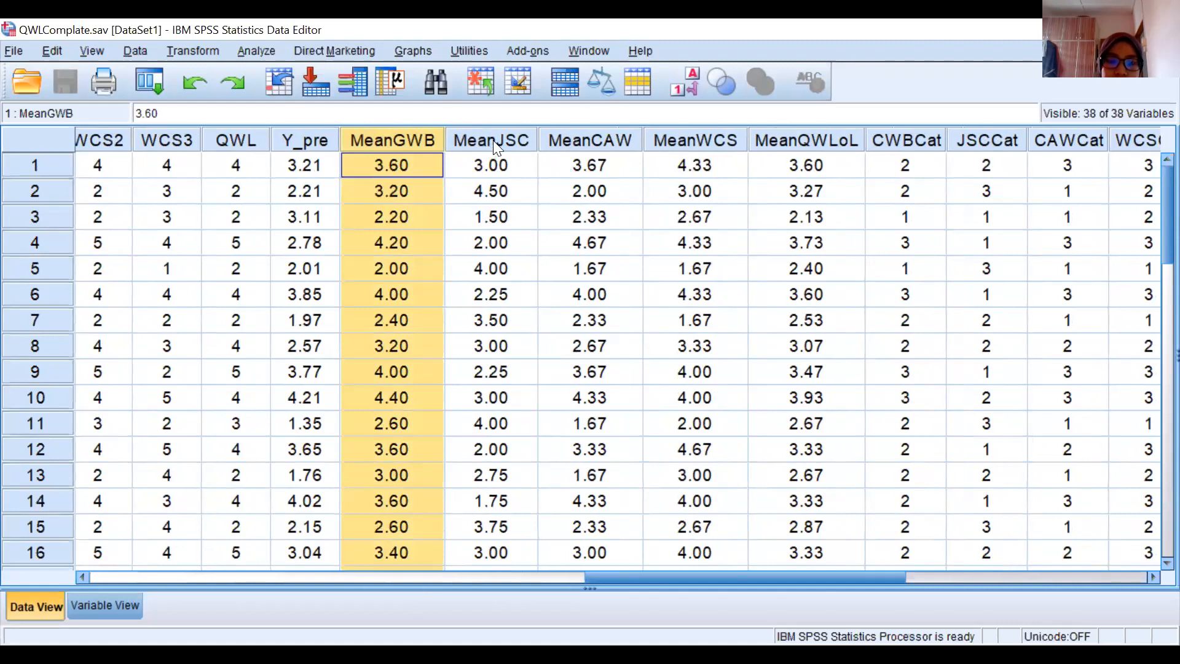
- Review the MeanJSC, MeanCAW, MeanWCS and MeanQWLoL columns in the data one after another
{"action": "left_click", "coordinate": [494, 138]}
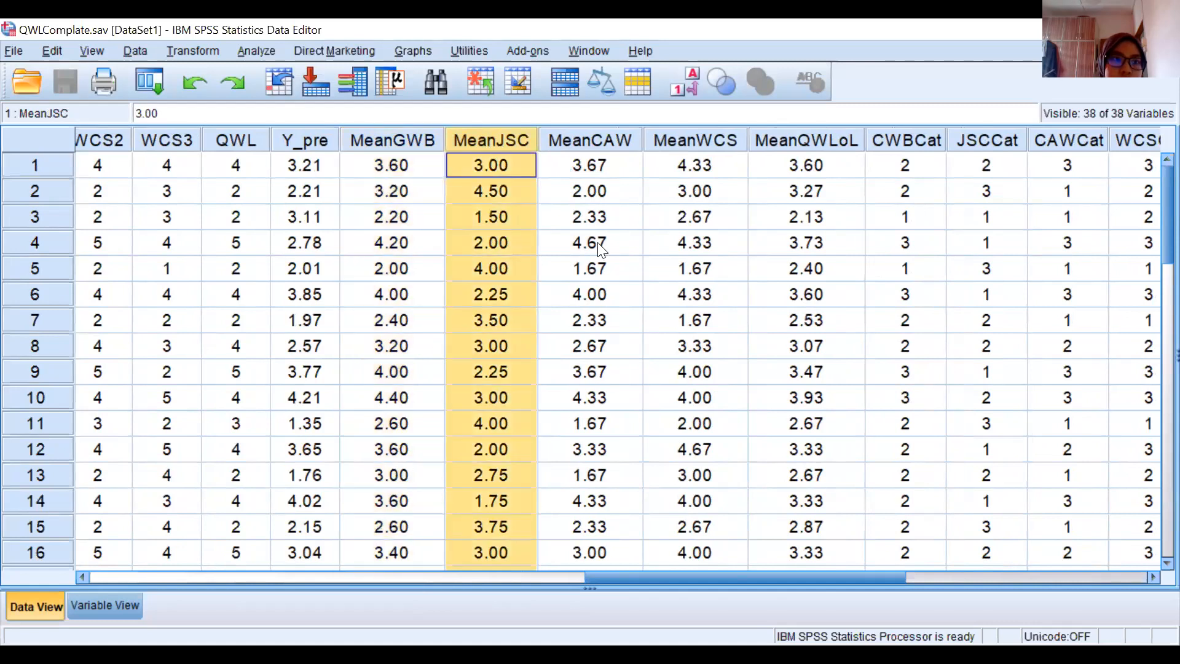
{"action": "left_click", "coordinate": [584, 142]}
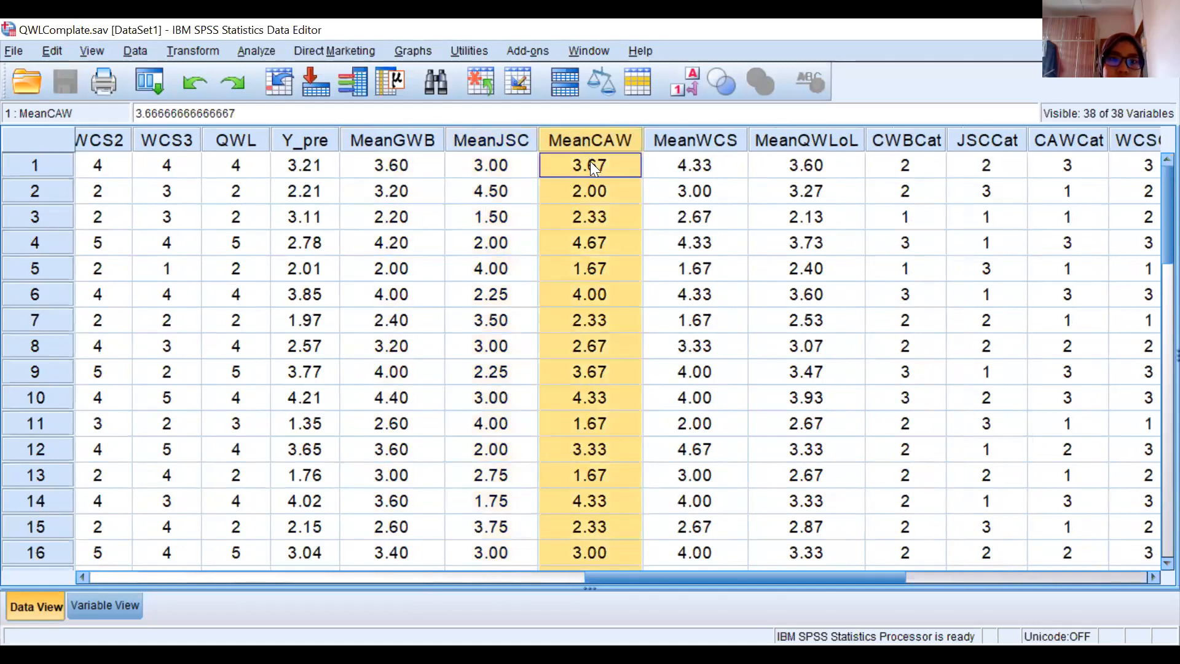
{"action": "left_click", "coordinate": [685, 146]}
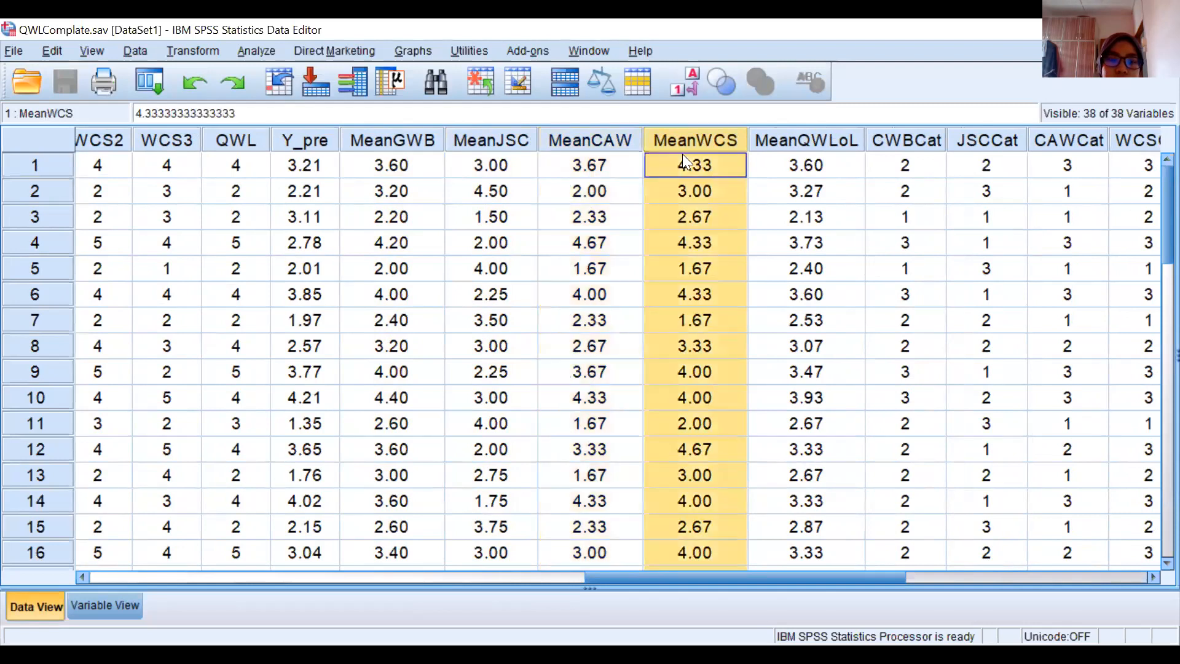
{"action": "left_click", "coordinate": [786, 145]}
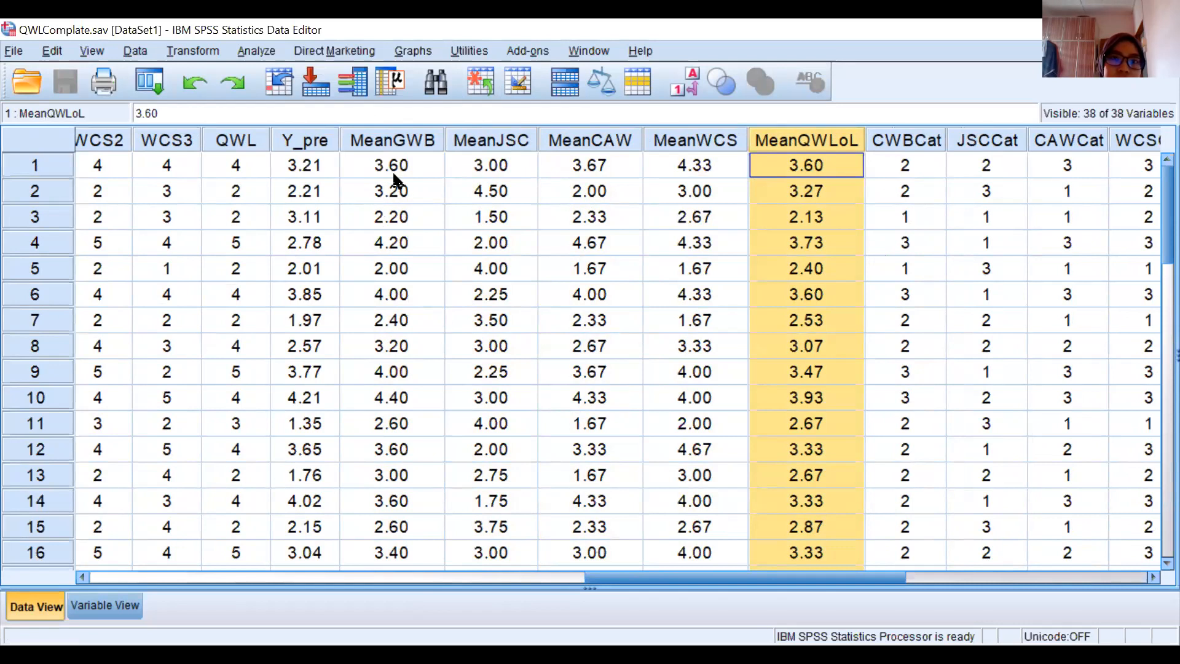
- Set up an Explore analysis with MeanGWB and MeanQWLoL as the dependent variables
{"action": "left_click", "coordinate": [406, 140]}
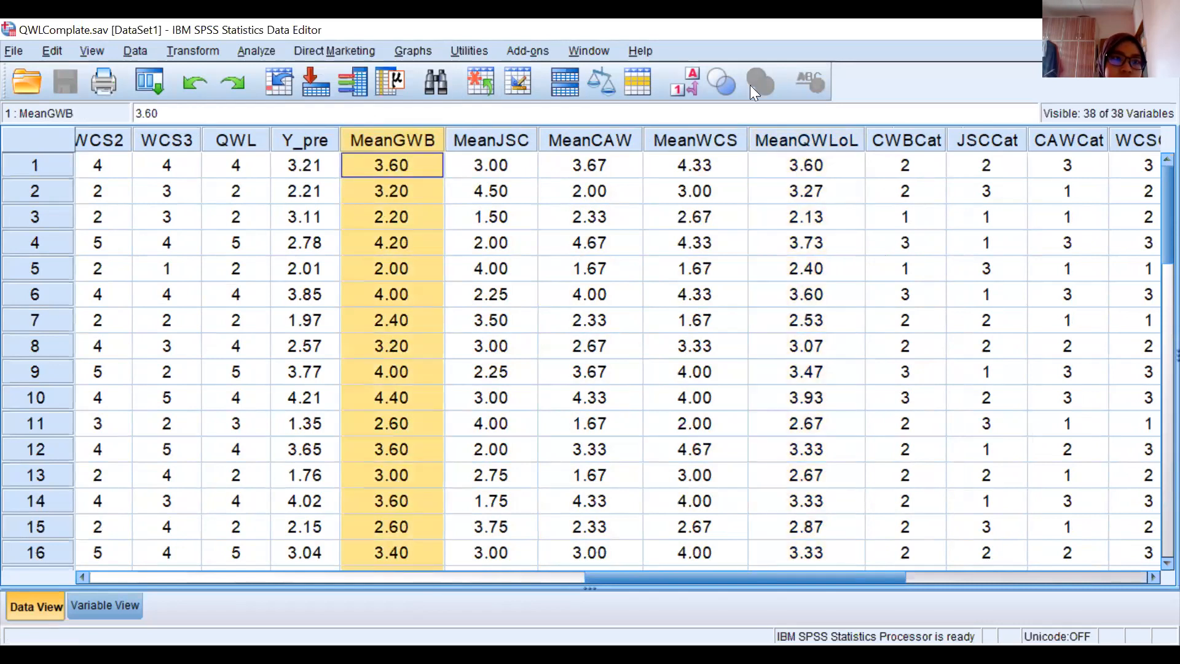
{"action": "left_click", "coordinate": [820, 141], "text": "ctrl"}
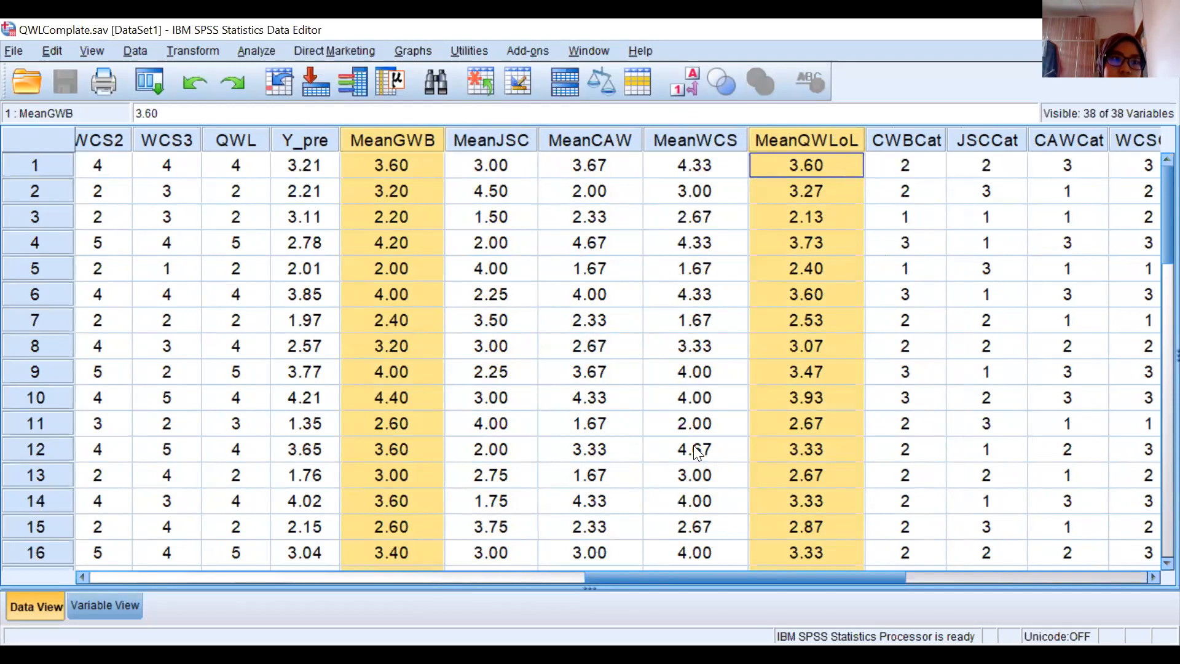
{"action": "left_click", "coordinate": [252, 54]}
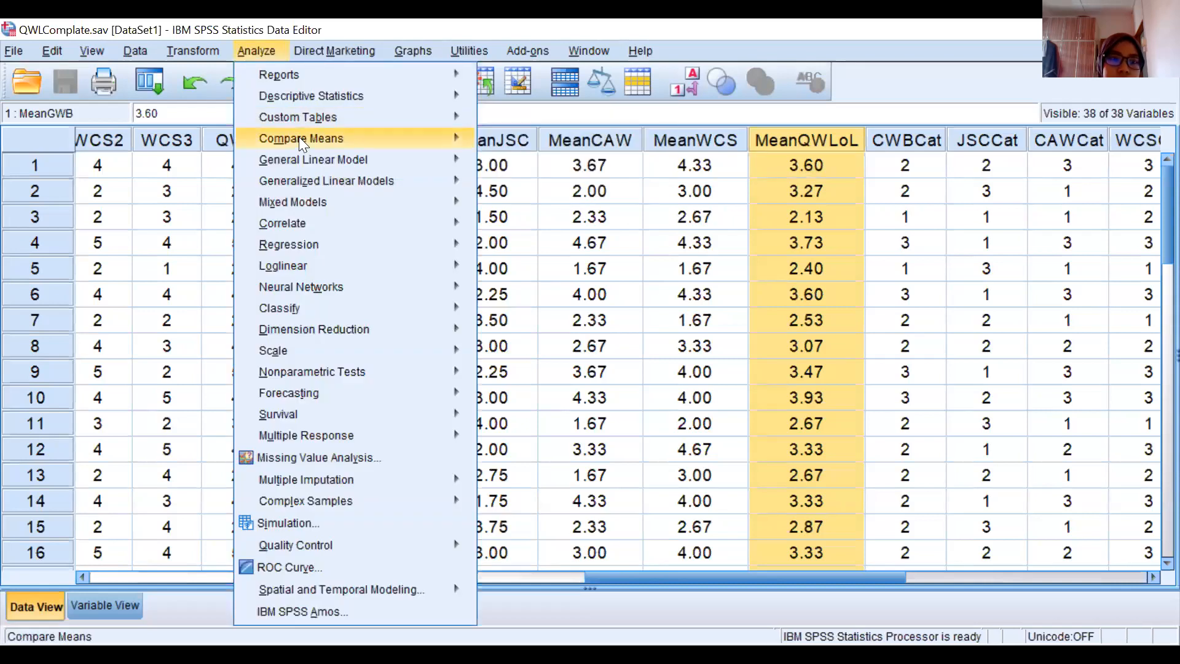
{"action": "mouse_move", "coordinate": [332, 102]}
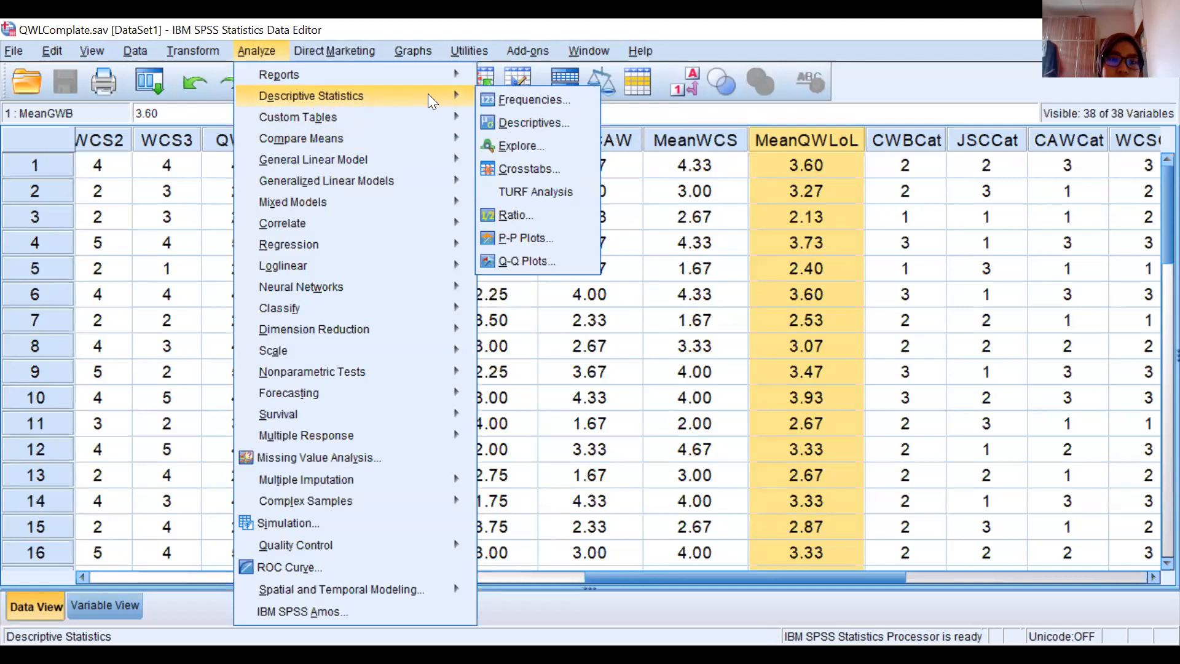
{"action": "key", "text": "Up"}
{"action": "key", "text": "Right"}
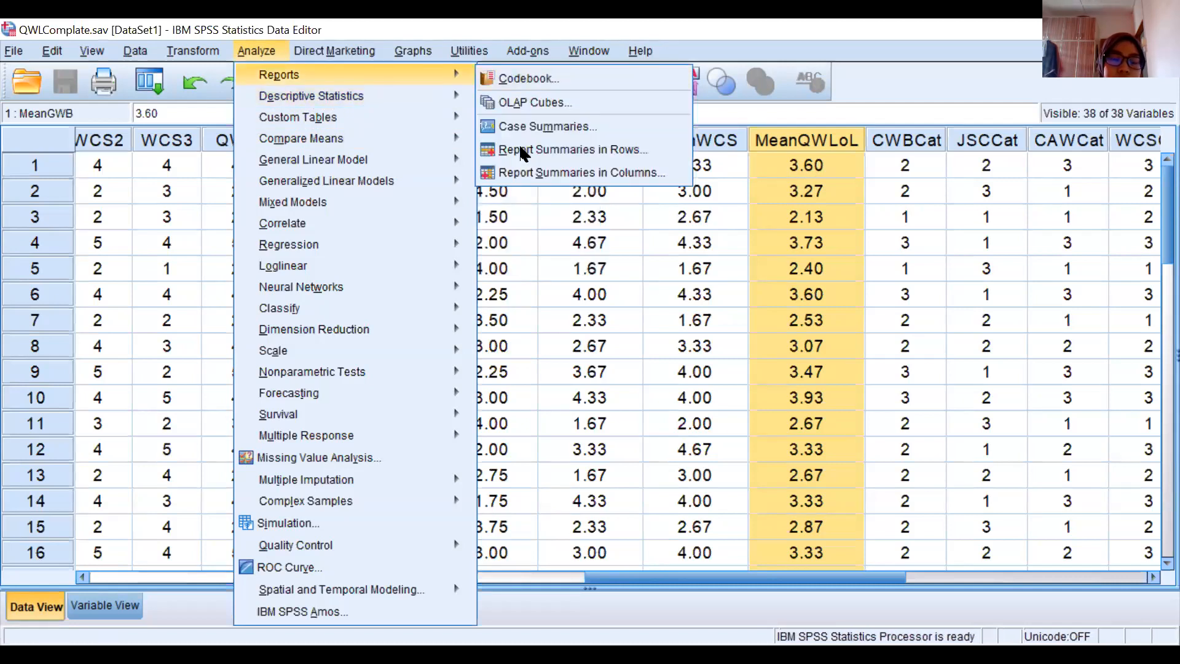
{"action": "left_click", "coordinate": [526, 154]}
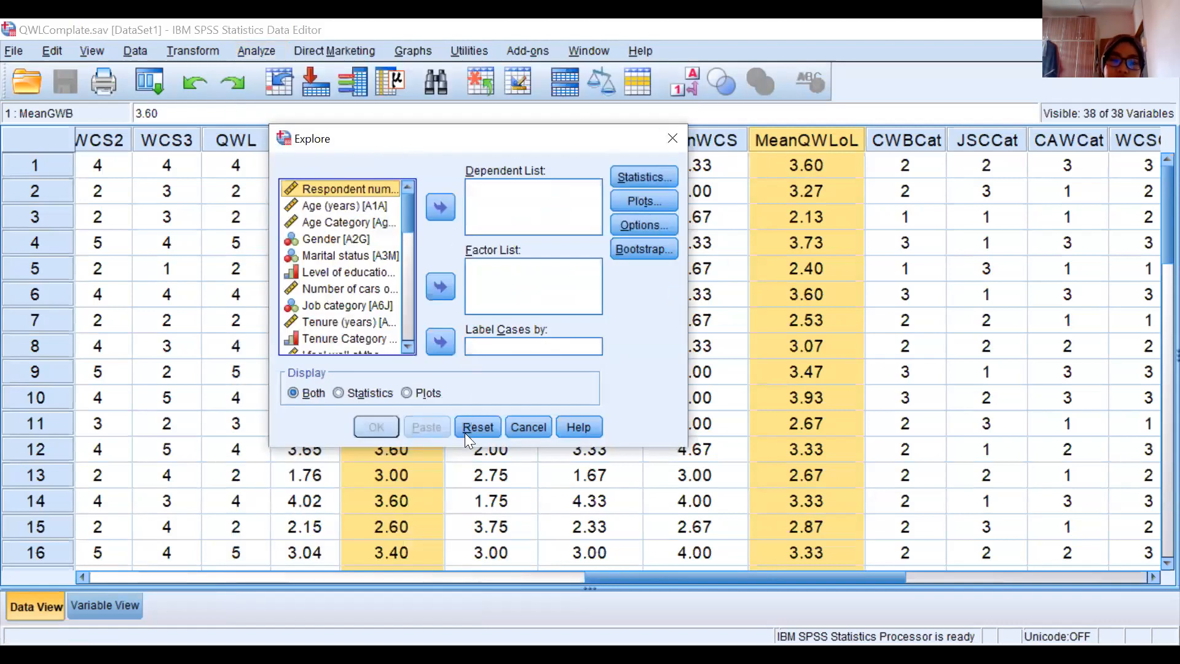
{"action": "left_click_drag", "start_coordinate": [407, 139], "coordinate": [464, 242]}
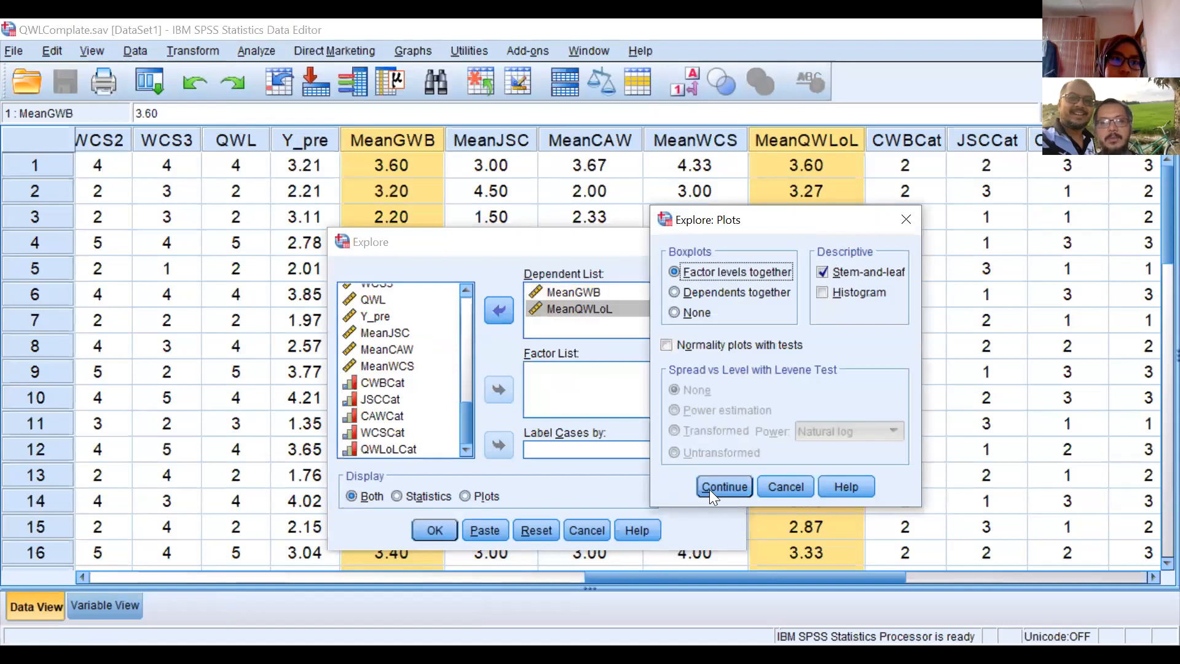
- Add normality plots with tests and a histogram, keep listwise exclusion of missing cases, and run the Explore analysis
{"action": "left_click", "coordinate": [670, 345]}
{"action": "left_click", "coordinate": [823, 292]}
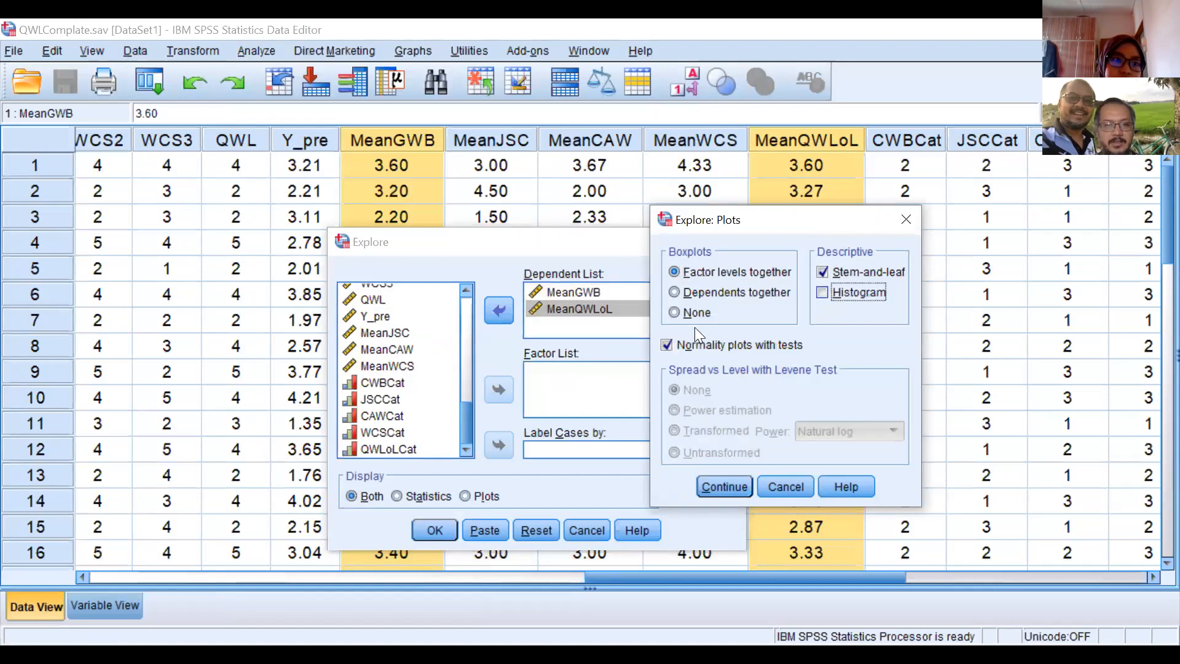
{"action": "left_click", "coordinate": [724, 486]}
{"action": "left_click", "coordinate": [703, 328]}
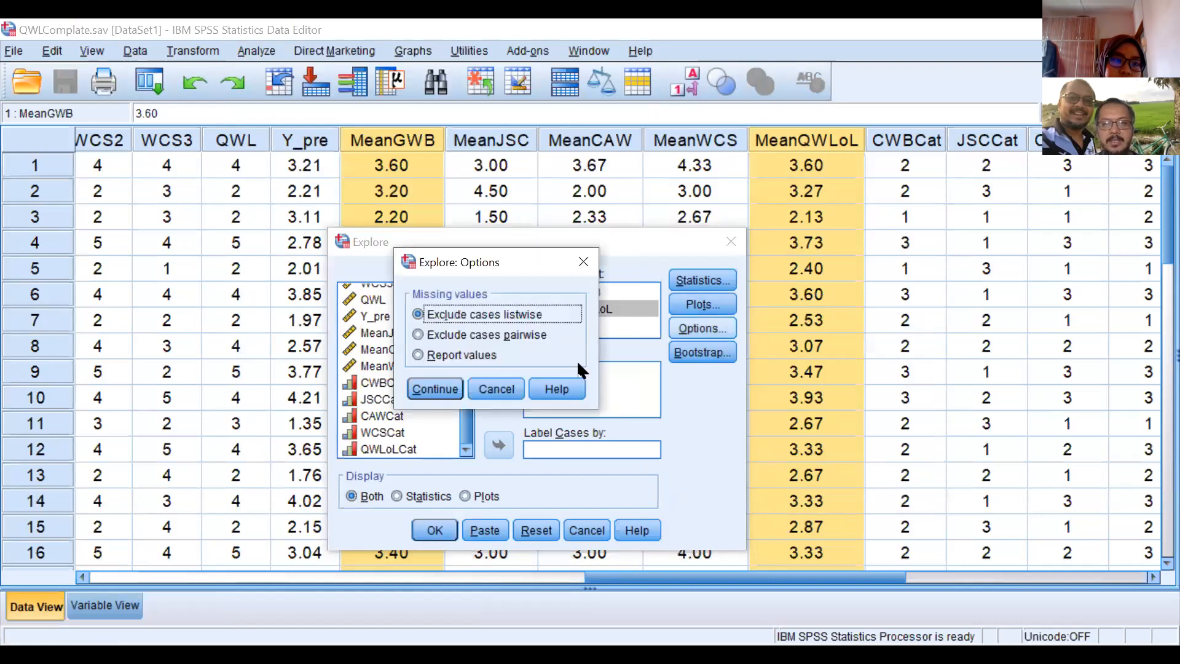
{"action": "key", "text": "Return"}
{"action": "left_click", "coordinate": [428, 532]}
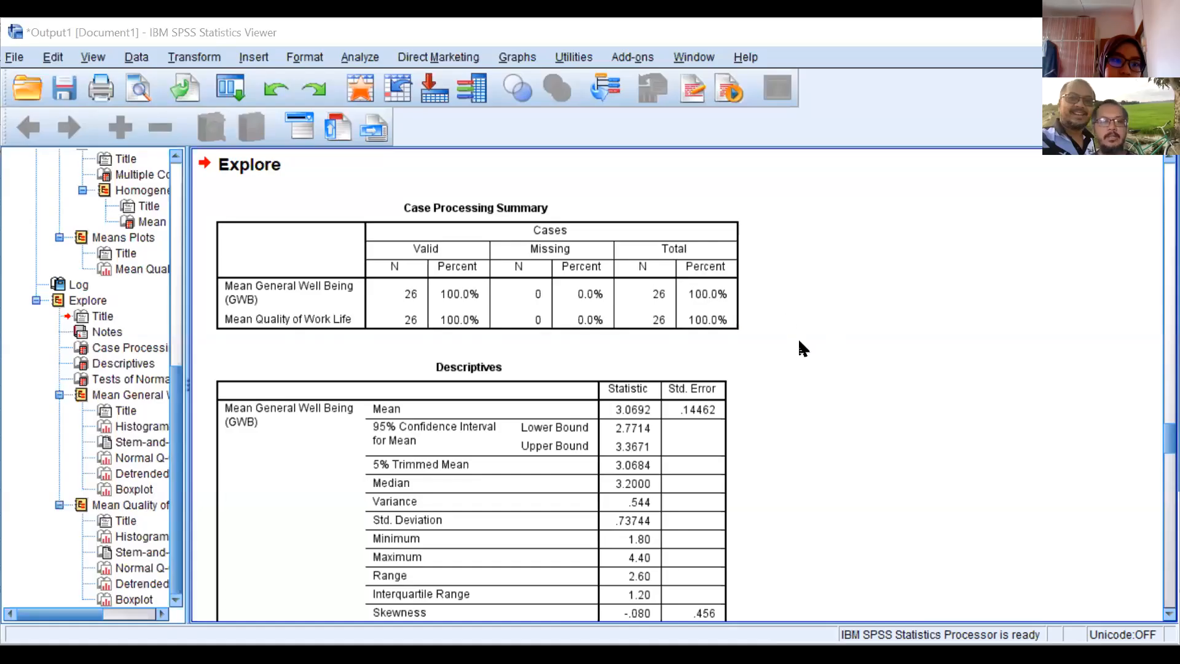
- Examine the Descriptives and Tests of Normality tables for both variables, plus the histogram, stem-and-leaf and Q-Q plots for general well being
{"action": "scroll", "coordinate": [802, 345], "scroll_direction": "down", "scroll_amount": 3}
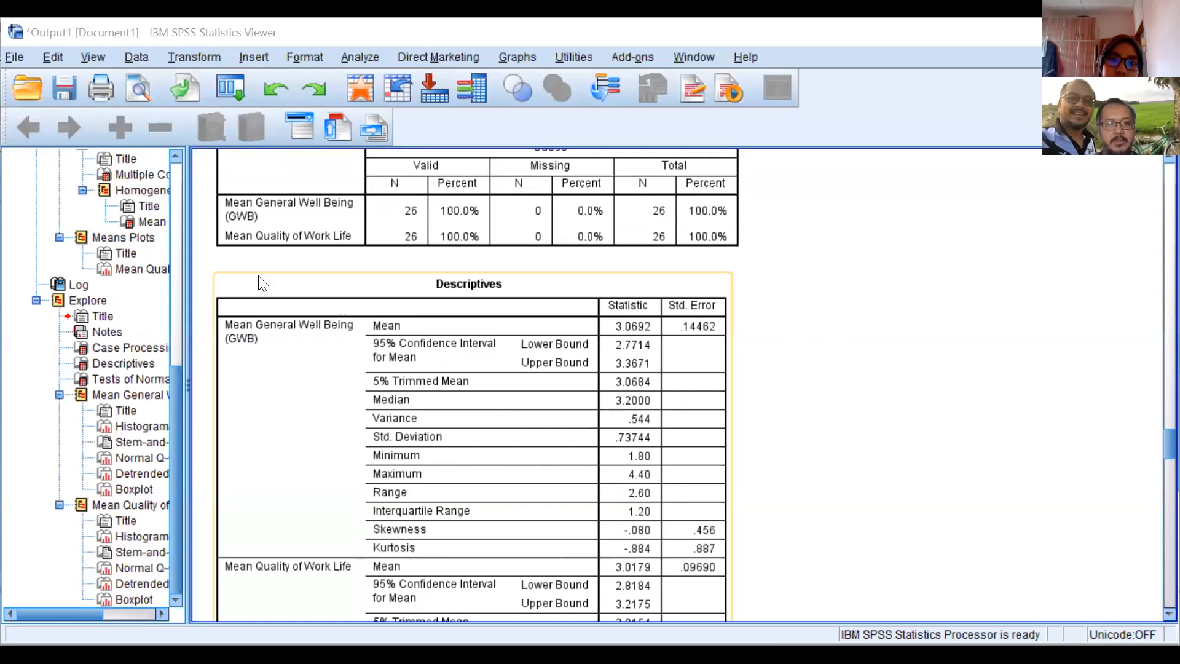
{"action": "scroll", "coordinate": [613, 465], "scroll_direction": "down", "scroll_amount": 3}
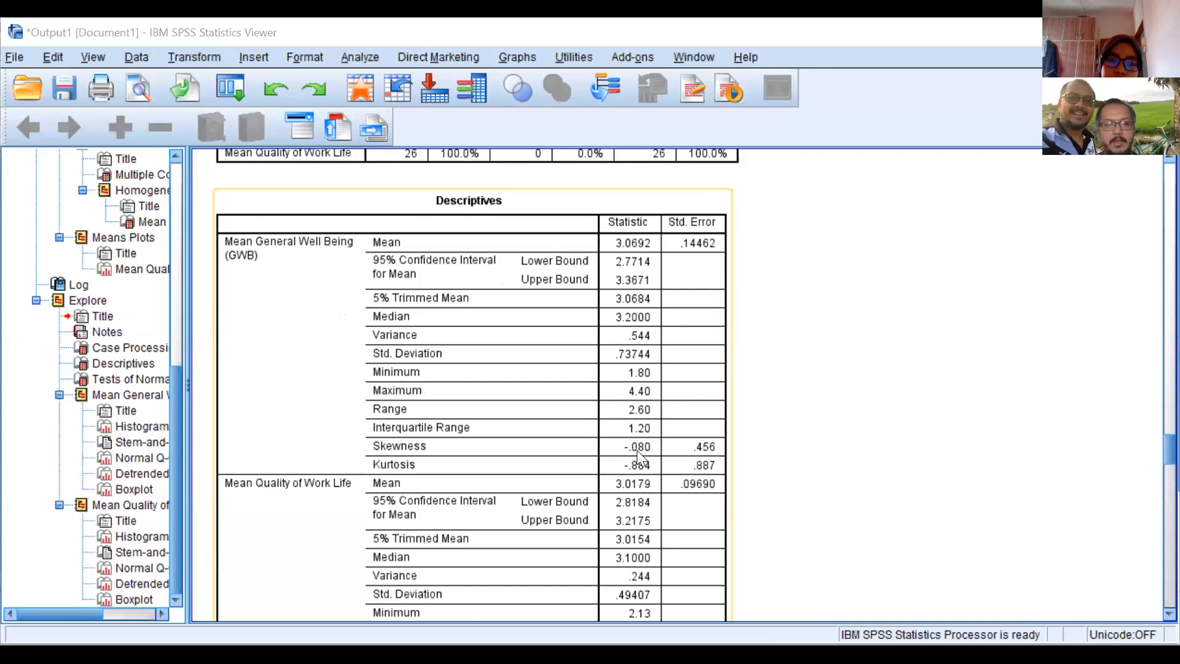
{"action": "scroll", "coordinate": [637, 450], "scroll_direction": "down", "scroll_amount": 6}
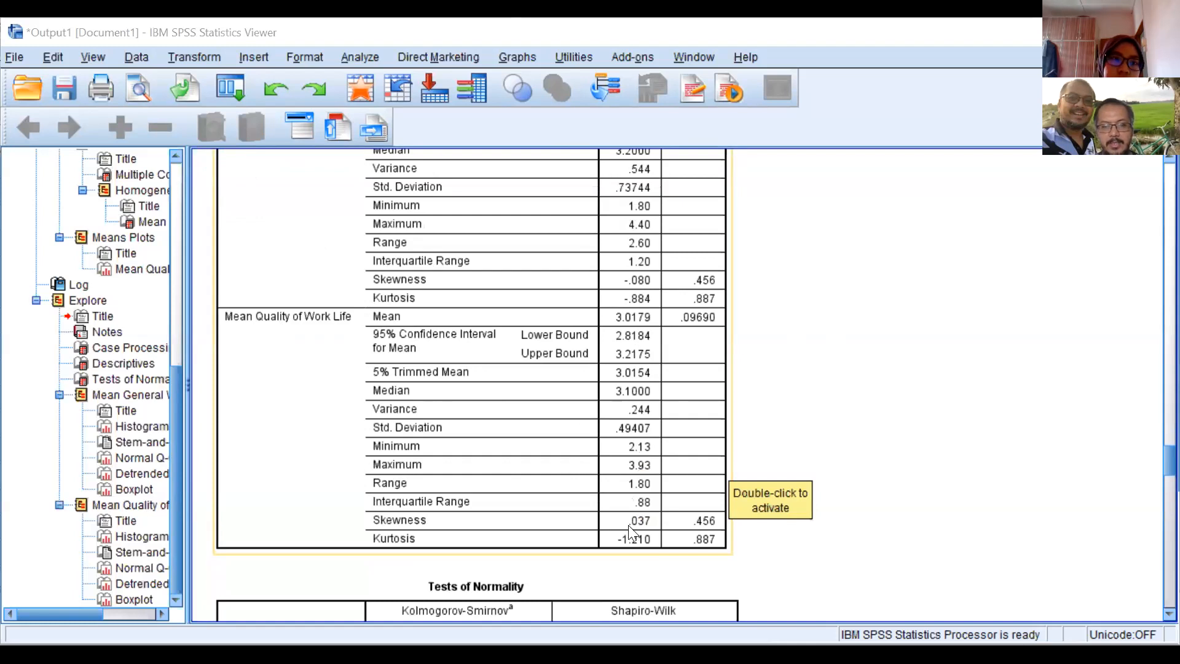
{"action": "scroll", "coordinate": [865, 407], "scroll_direction": "down", "scroll_amount": 3}
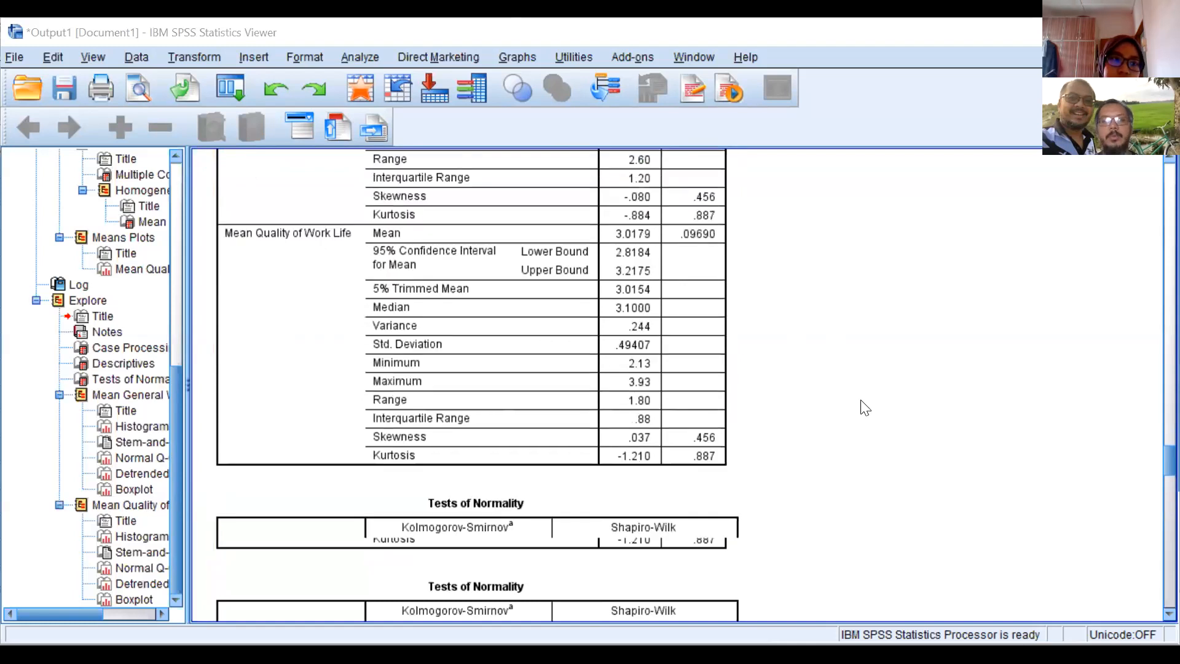
{"action": "scroll", "coordinate": [864, 408], "scroll_direction": "down", "scroll_amount": 3}
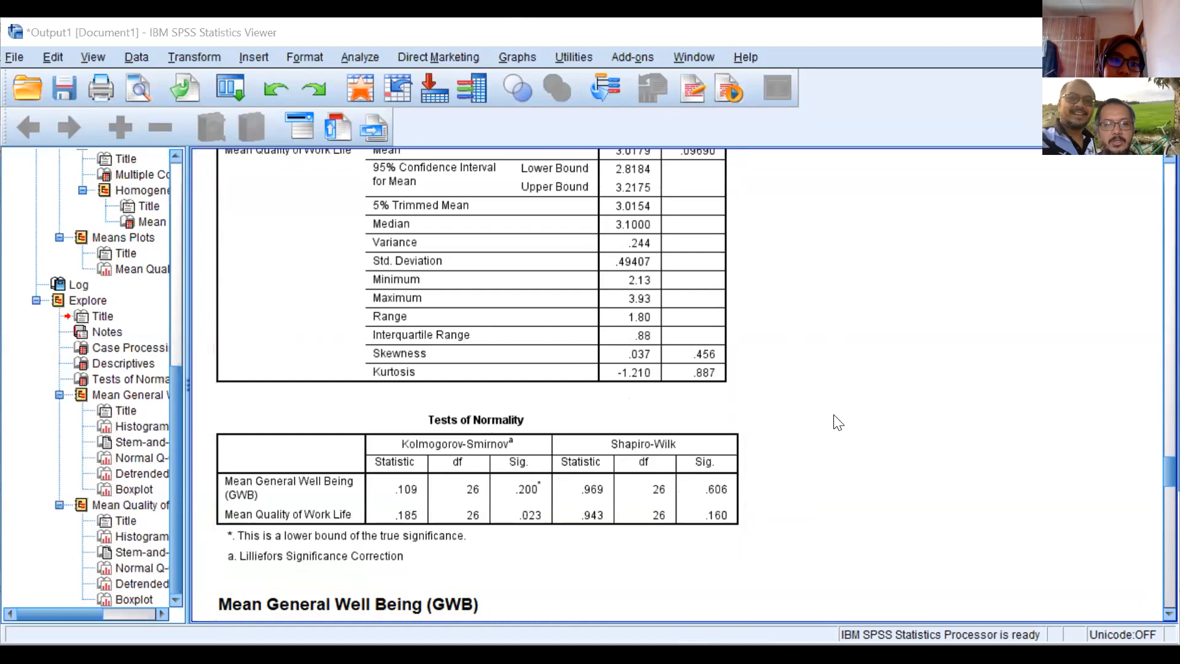
{"action": "scroll", "coordinate": [838, 423], "scroll_direction": "down", "scroll_amount": 5}
{"action": "scroll", "coordinate": [838, 423], "scroll_direction": "down", "scroll_amount": 3}
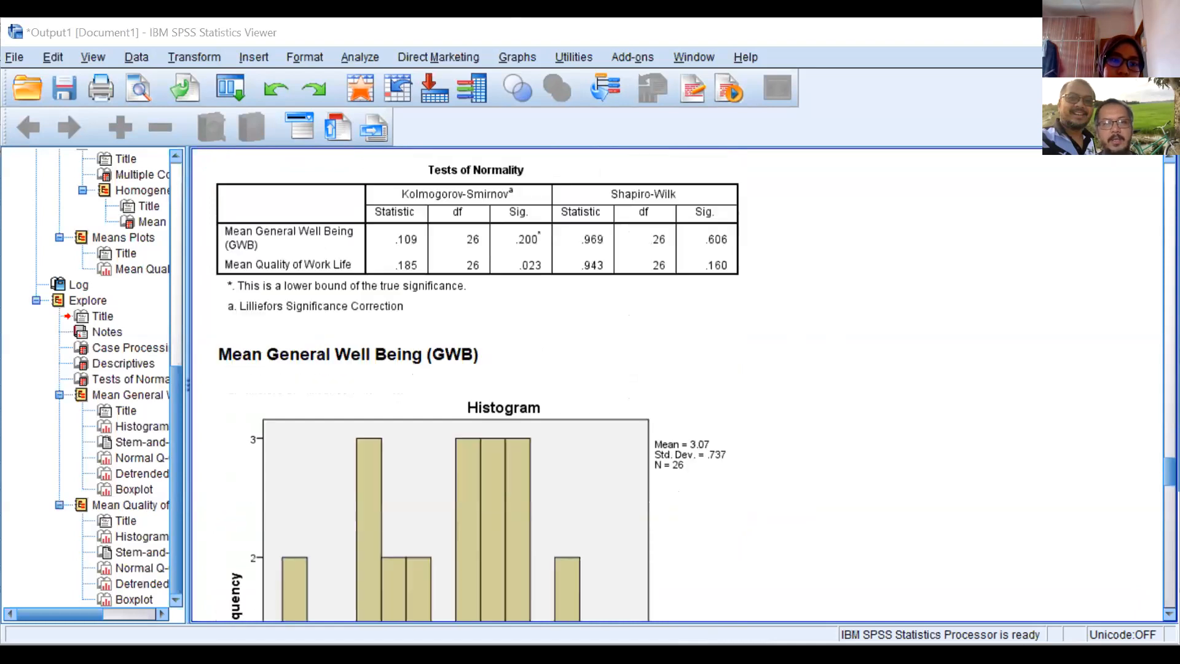
{"action": "scroll", "coordinate": [311, 615], "scroll_direction": "down", "scroll_amount": 3}
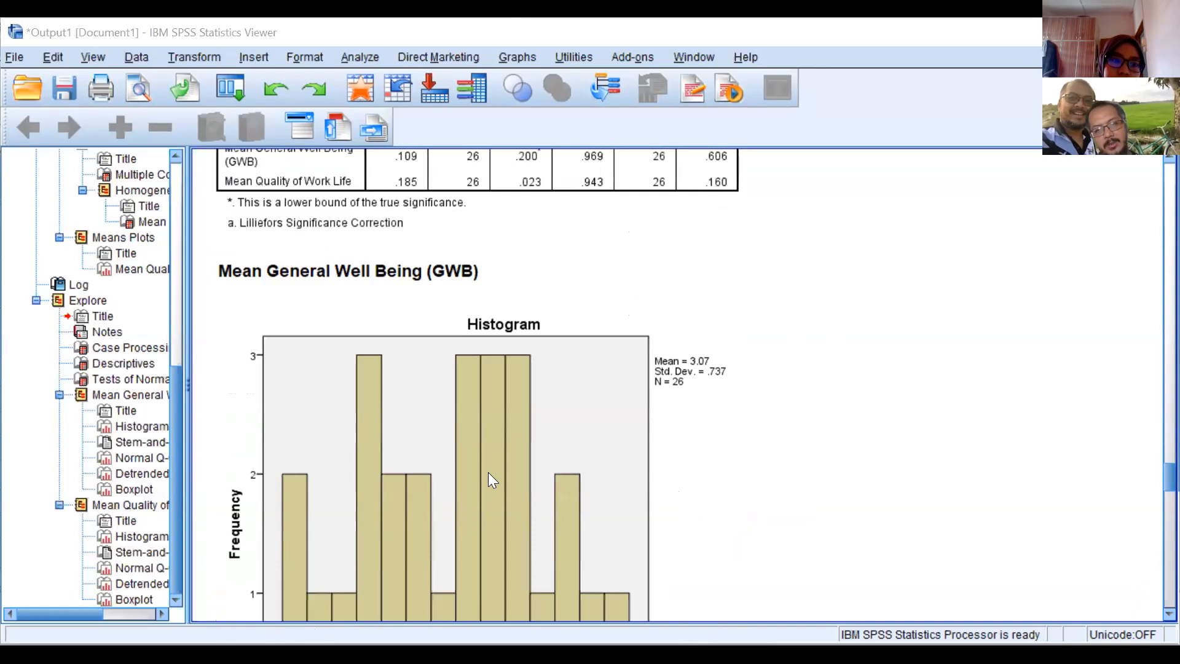
{"action": "scroll", "coordinate": [698, 319], "scroll_direction": "down", "scroll_amount": 6}
{"action": "scroll", "coordinate": [589, 342], "scroll_direction": "down", "scroll_amount": 14}
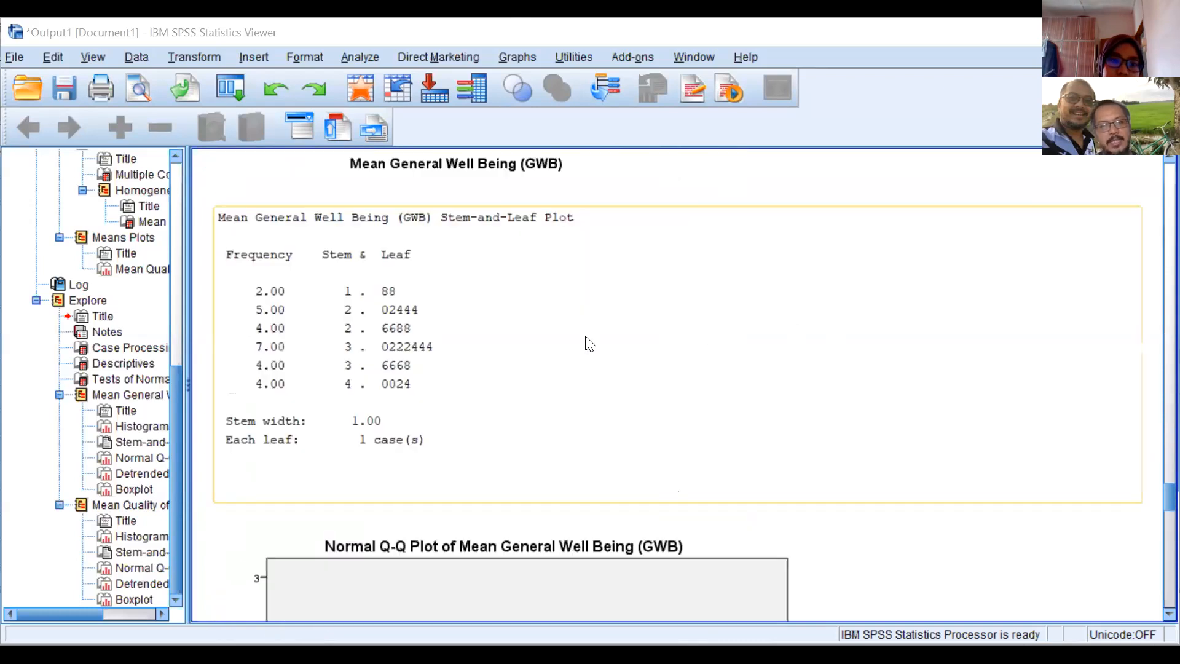
{"action": "scroll", "coordinate": [588, 343], "scroll_direction": "down", "scroll_amount": 3}
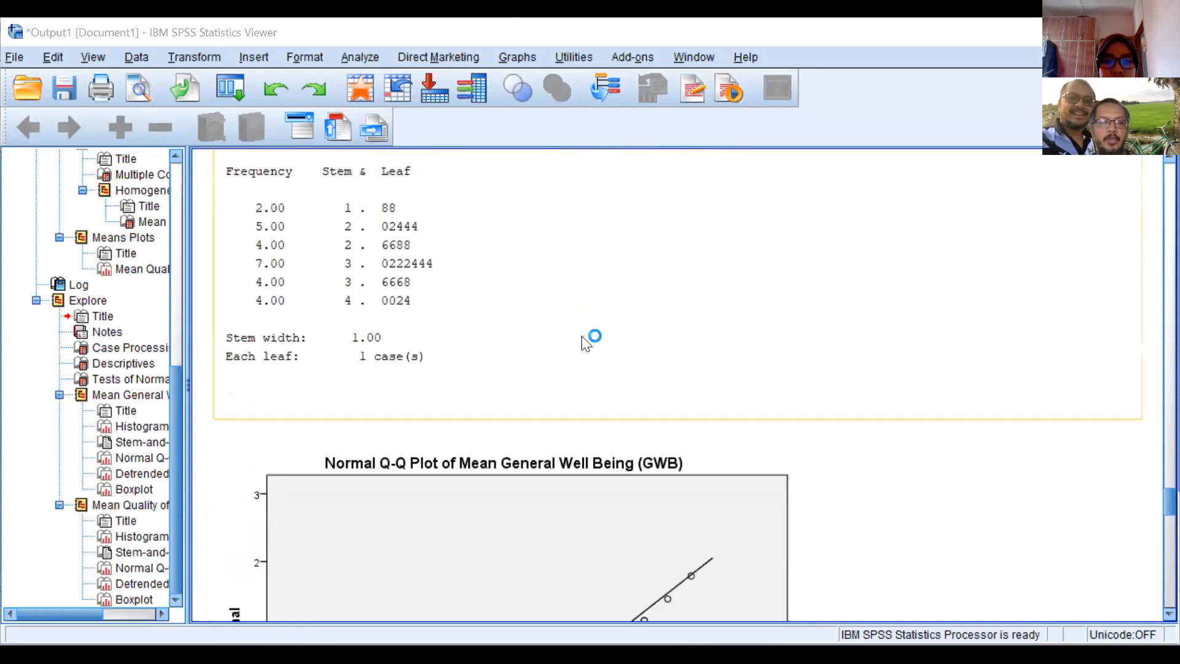
{"action": "scroll", "coordinate": [615, 320], "scroll_direction": "down", "scroll_amount": 20}
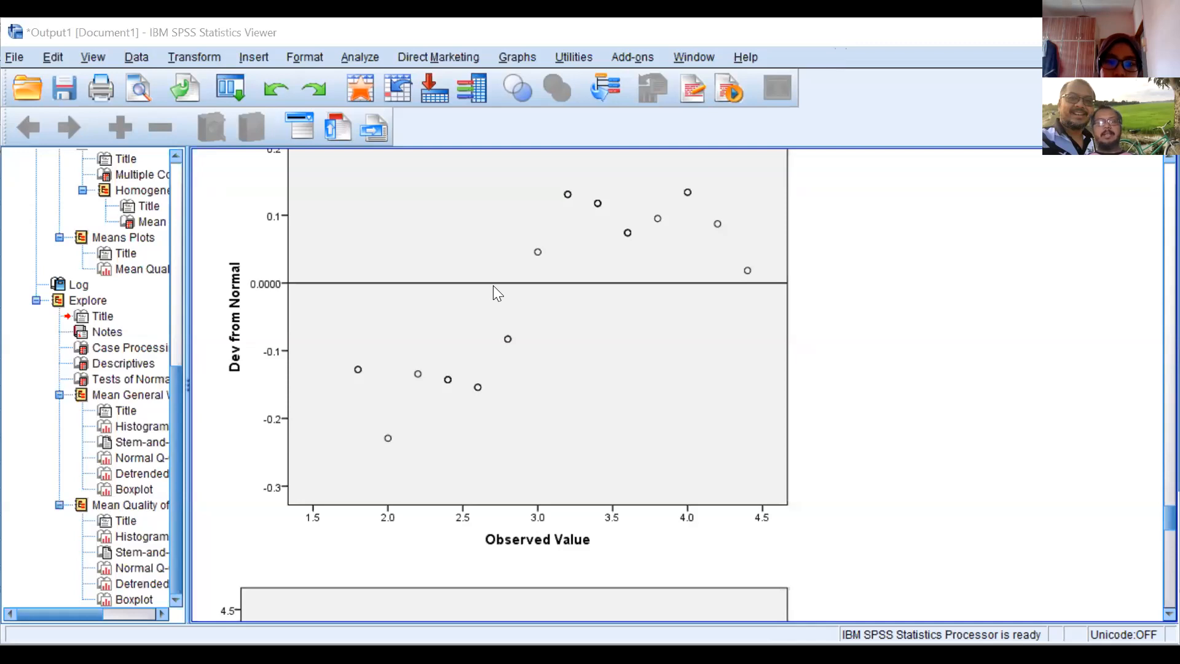
- Start a Bivariate Correlations analysis from the data and display the source variables by name instead of by label
{"action": "left_click", "coordinate": [360, 89]}
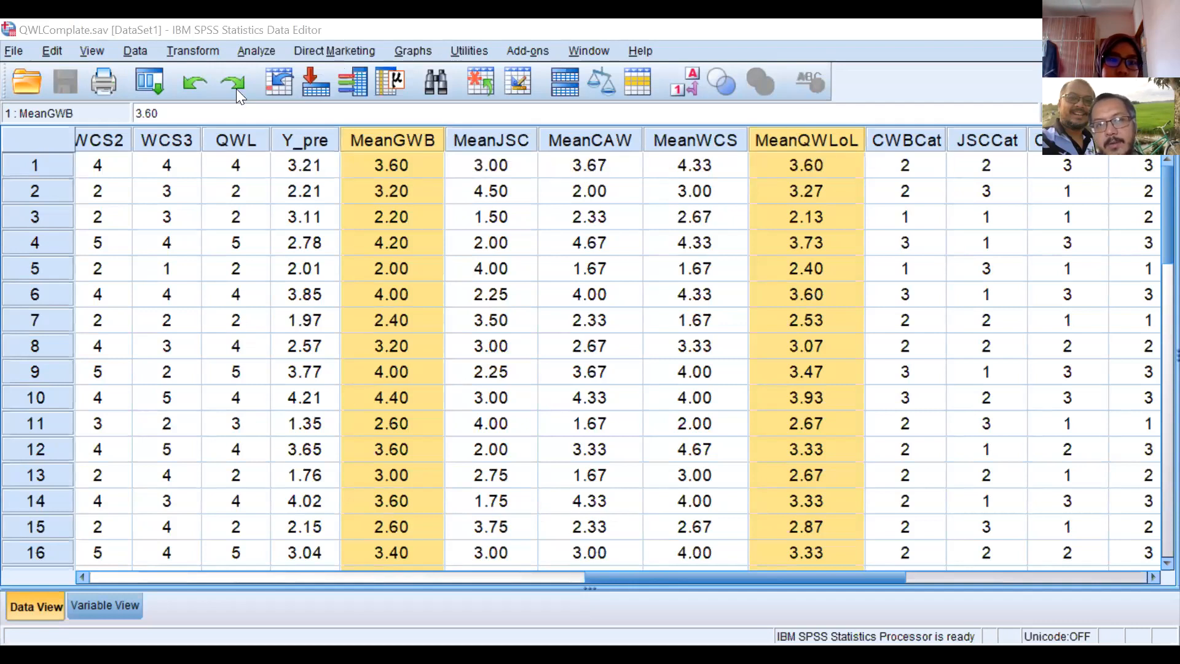
{"action": "left_click", "coordinate": [257, 49]}
{"action": "mouse_move", "coordinate": [295, 222]}
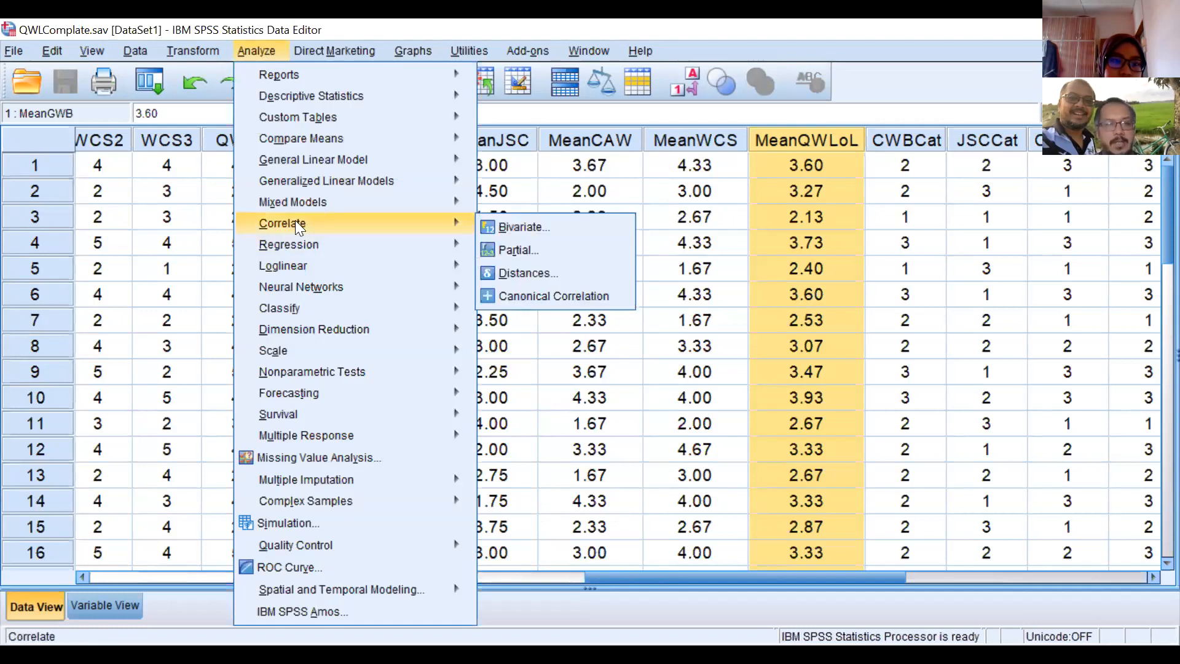
{"action": "left_click", "coordinate": [598, 231]}
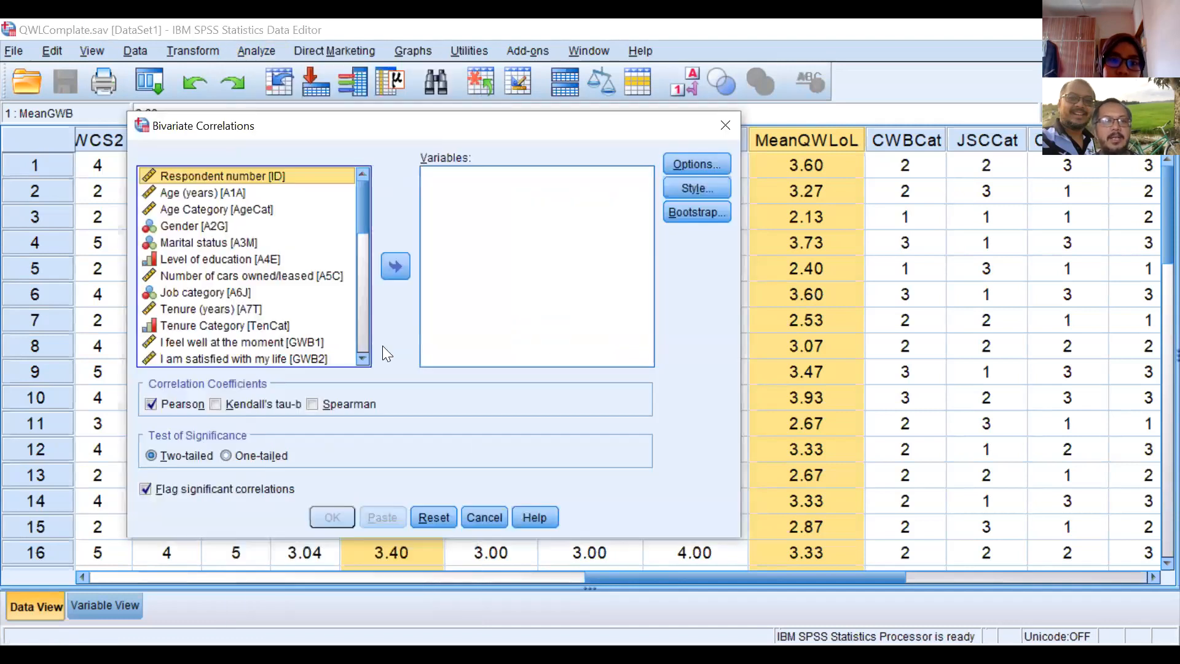
{"action": "left_click", "coordinate": [231, 243]}
{"action": "right_click", "coordinate": [235, 263]}
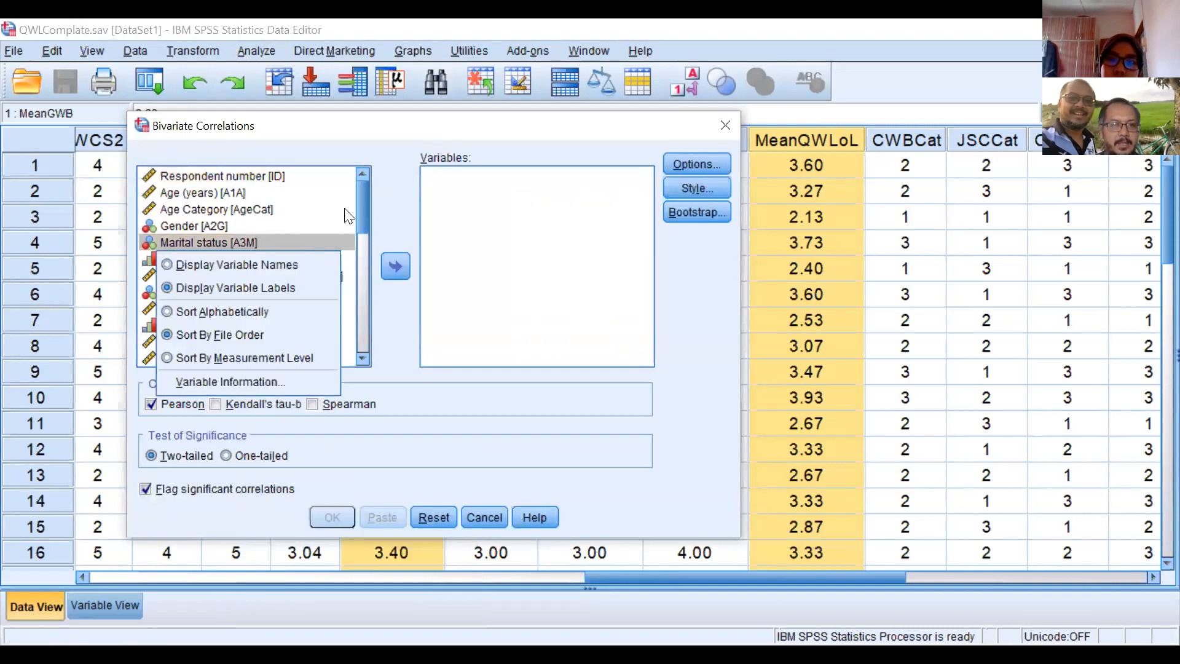
{"action": "left_click", "coordinate": [234, 264]}
- Run a two-tailed Pearson correlation between MeanGWB and MeanQWLoL and inspect the Correlations table
{"action": "scroll", "coordinate": [209, 252], "scroll_direction": "down", "scroll_amount": 4}
{"action": "scroll", "coordinate": [212, 275], "scroll_direction": "down", "scroll_amount": 5}
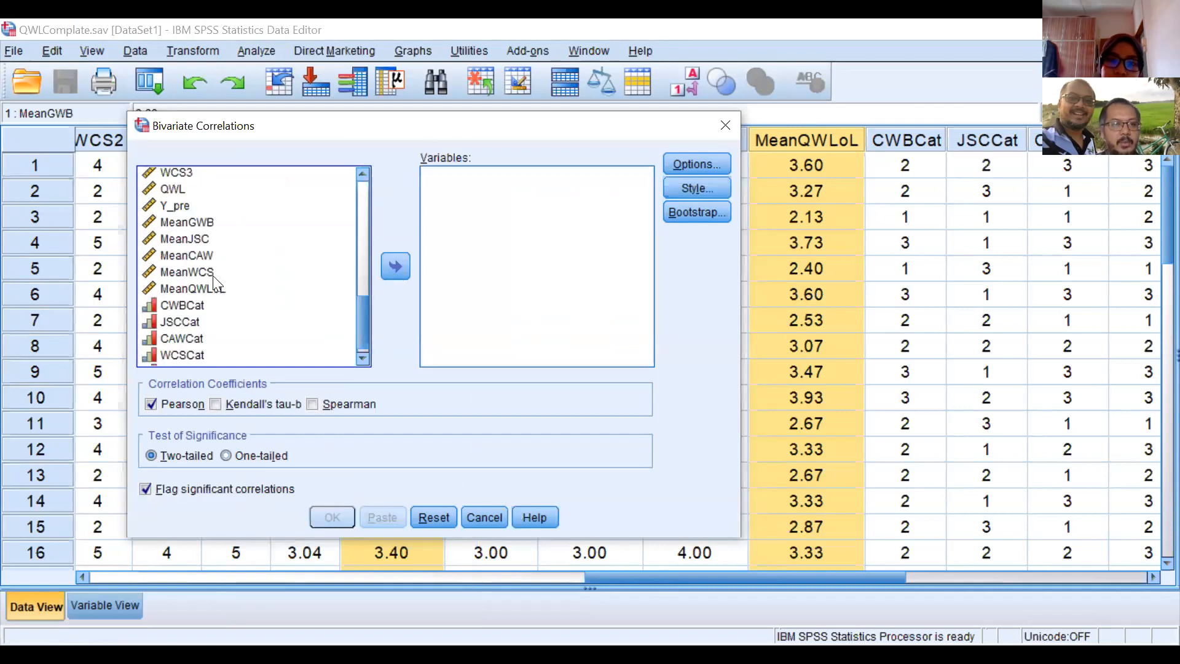
{"action": "left_click", "coordinate": [396, 266]}
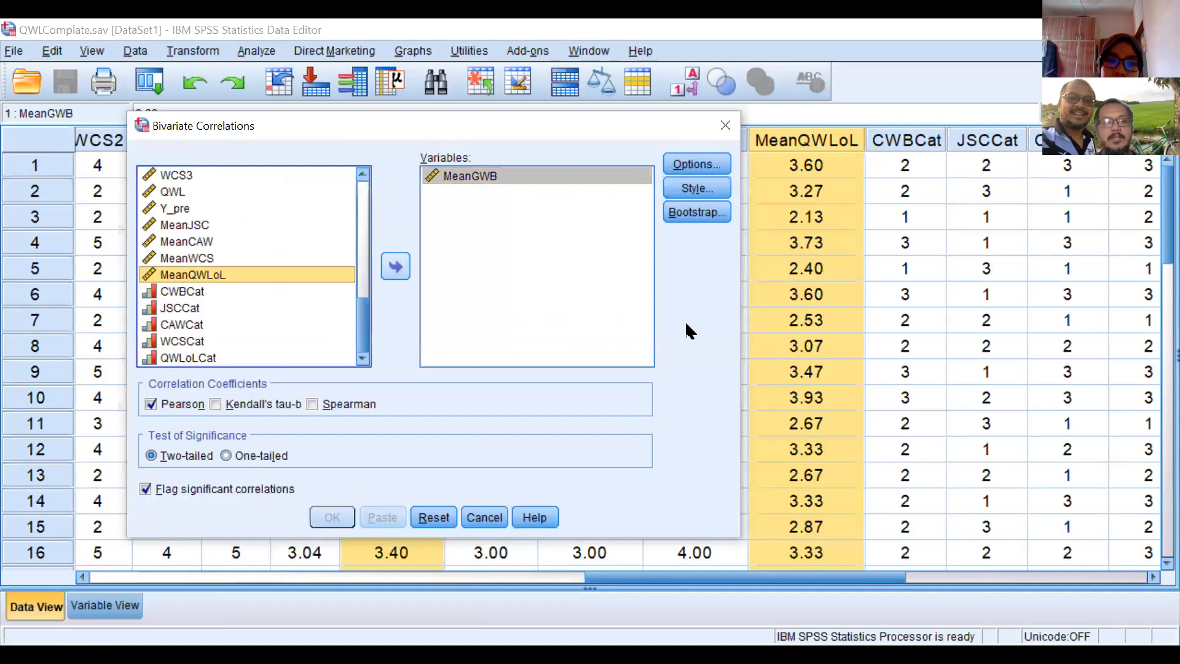
{"action": "left_click", "coordinate": [395, 266]}
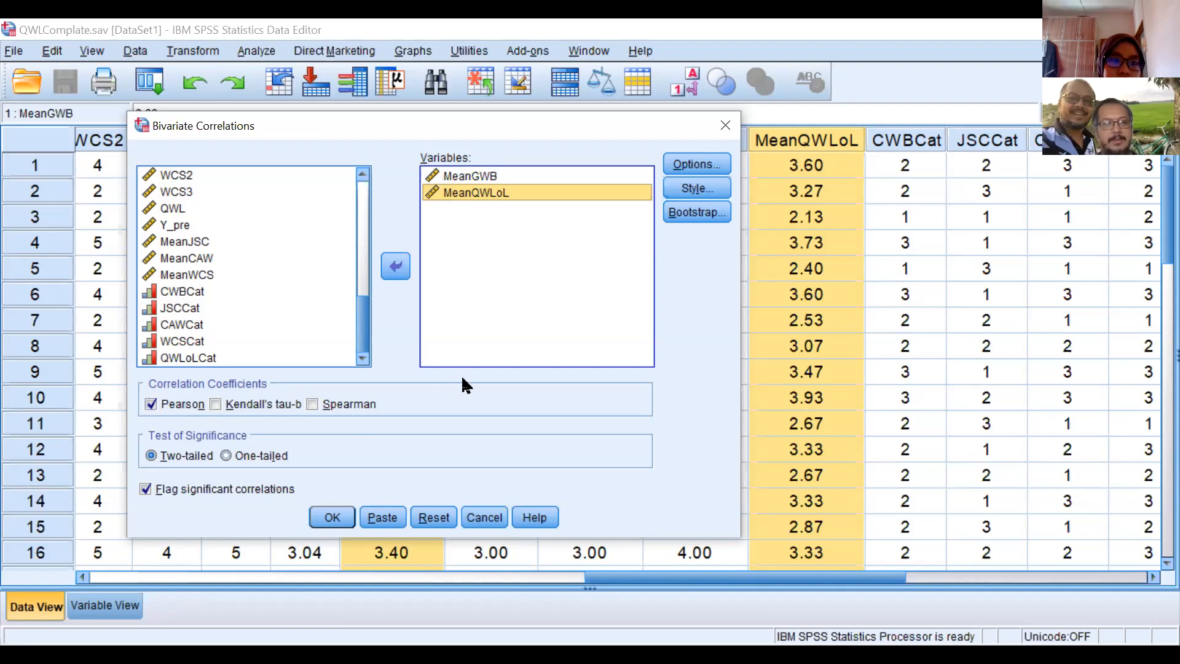
{"action": "left_click", "coordinate": [334, 518]}
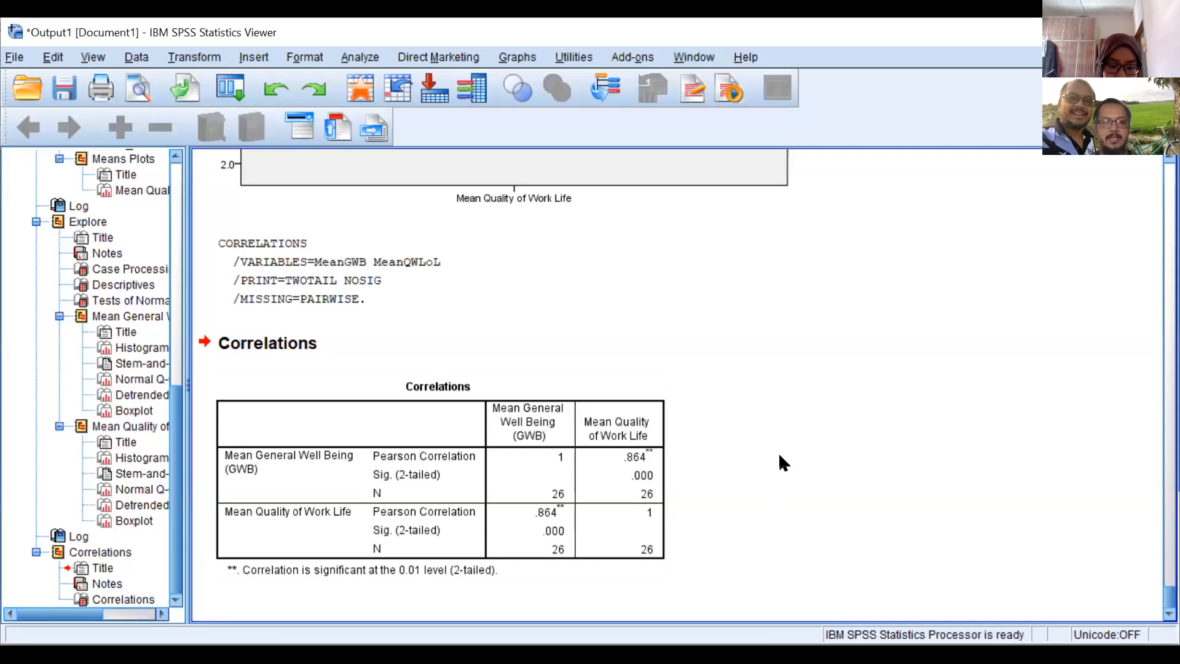
{"action": "left_click", "coordinate": [591, 518]}
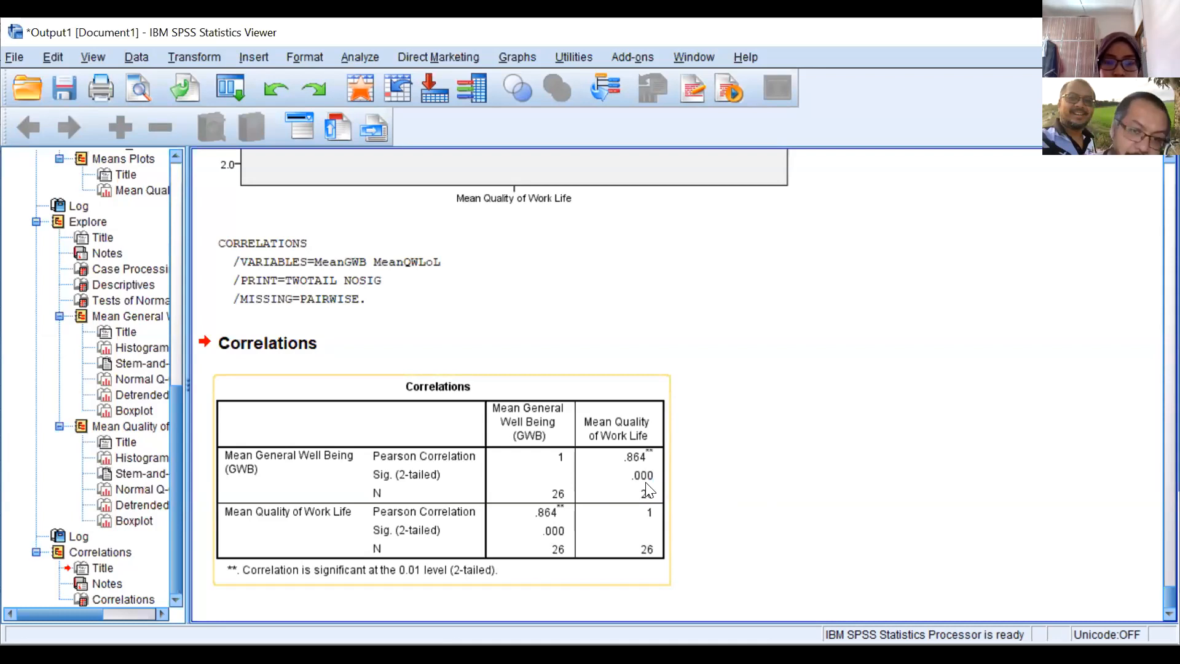
{"action": "left_click", "coordinate": [931, 403]}
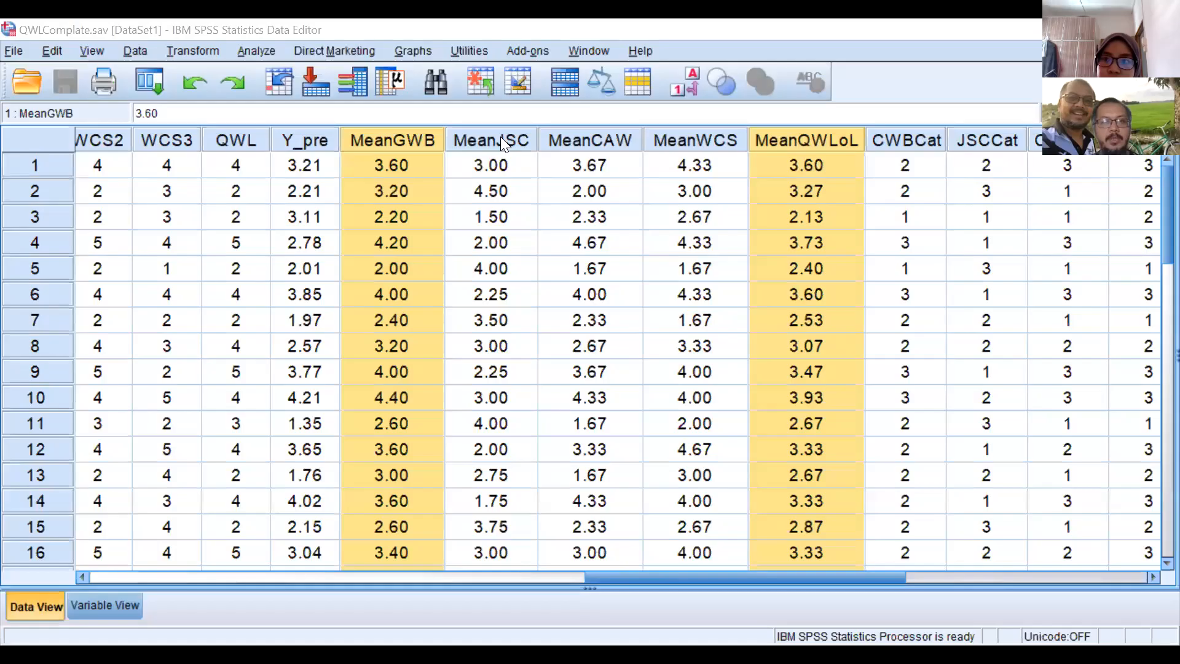
- Reset the bivariate correlation and run a two-tailed Pearson correlation of MeanGWB, MeanJSC, MeanCAW, MeanWCS and MeanQWLoL
{"action": "left_click", "coordinate": [685, 137], "text": "ctrl"}
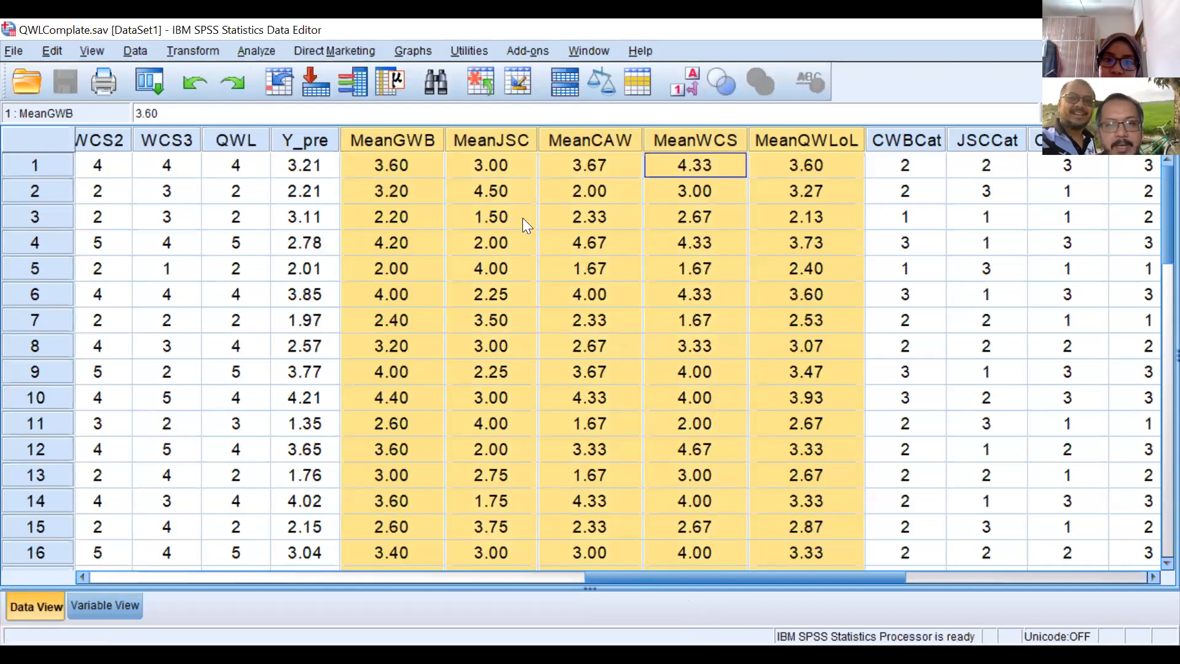
{"action": "key", "text": "alt+a"}
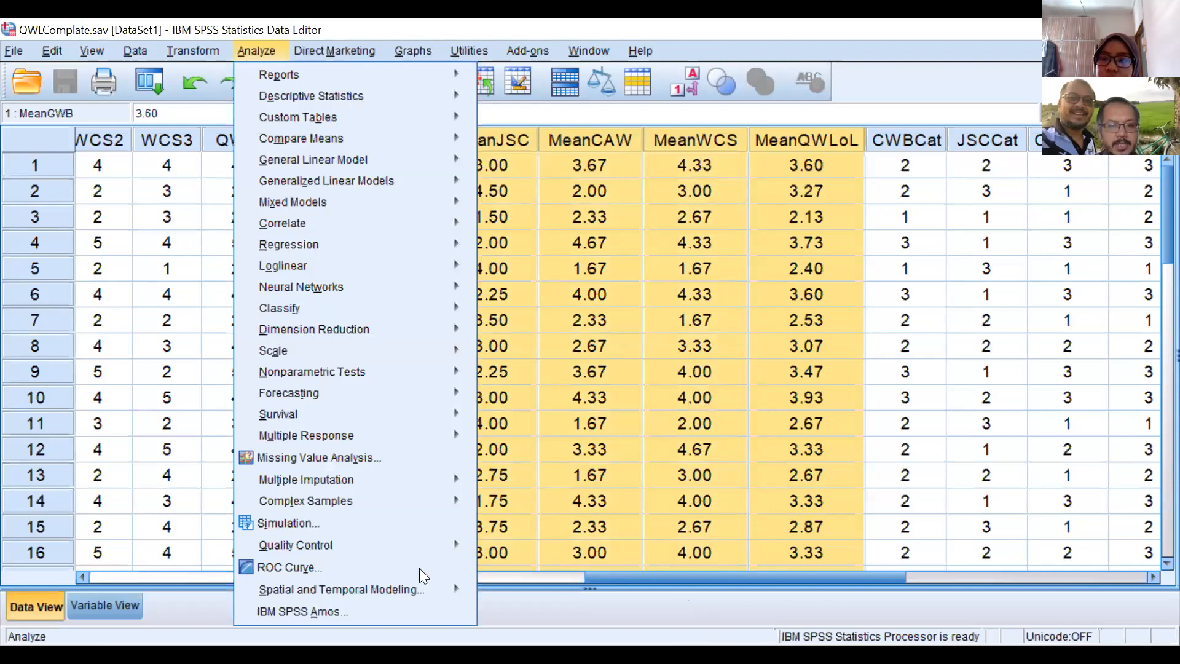
{"action": "left_click", "coordinate": [365, 226]}
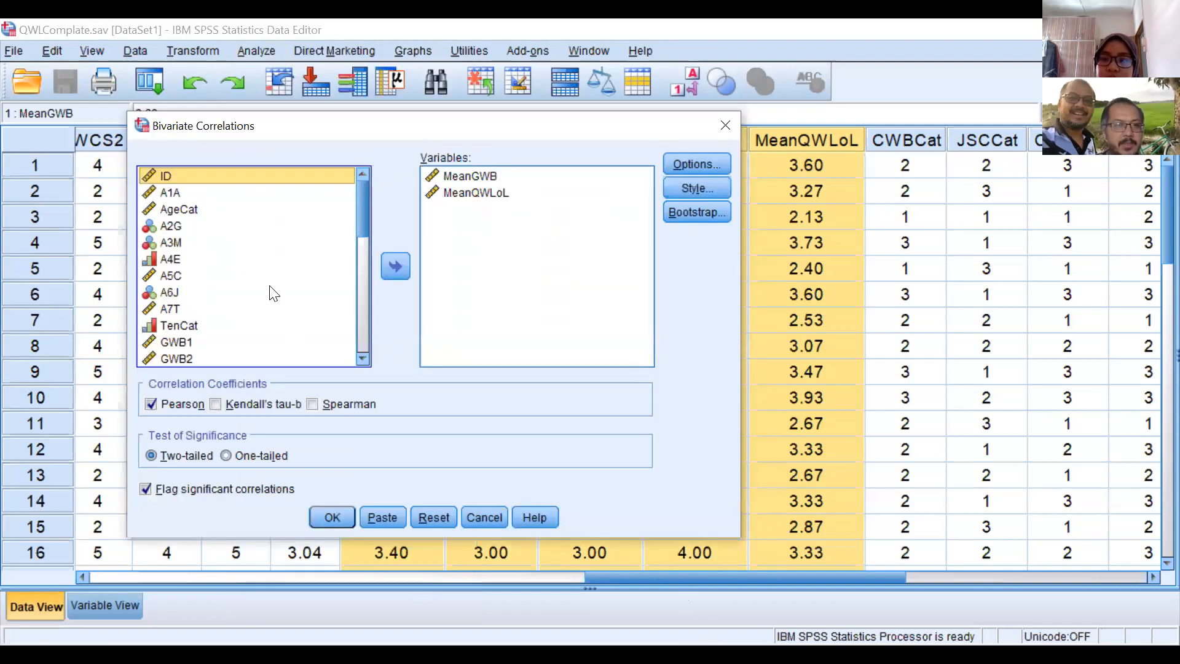
{"action": "key", "text": "alt+r"}
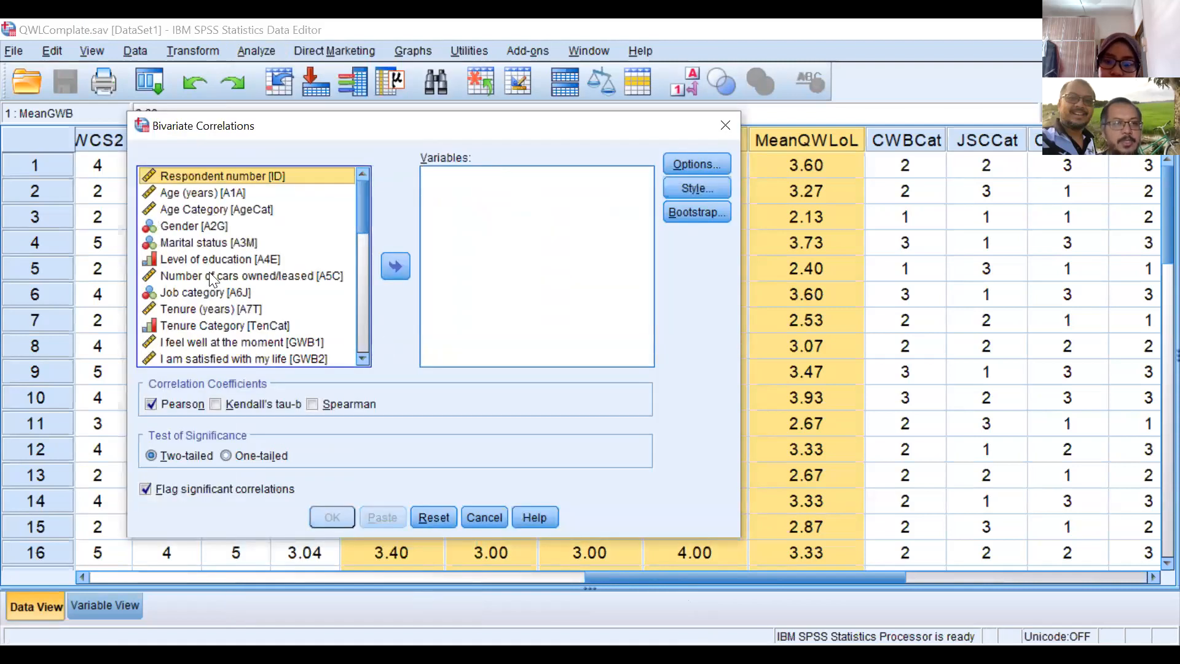
{"action": "scroll", "coordinate": [308, 270], "scroll_direction": "down", "scroll_amount": 9}
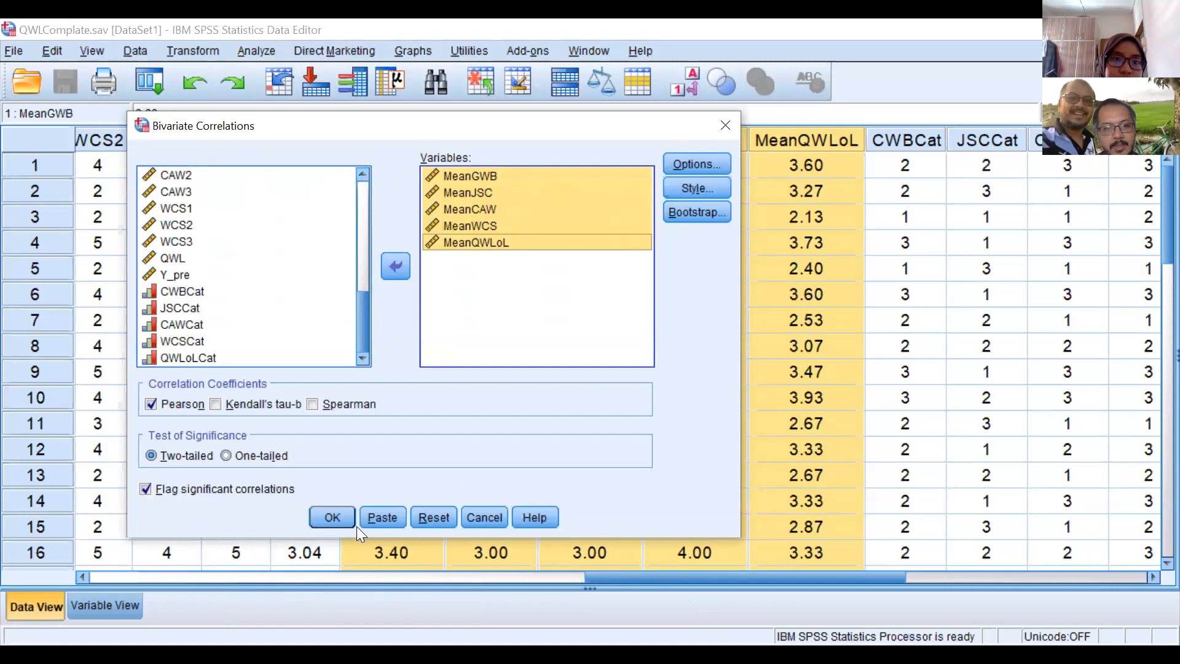
{"action": "left_click", "coordinate": [342, 508]}
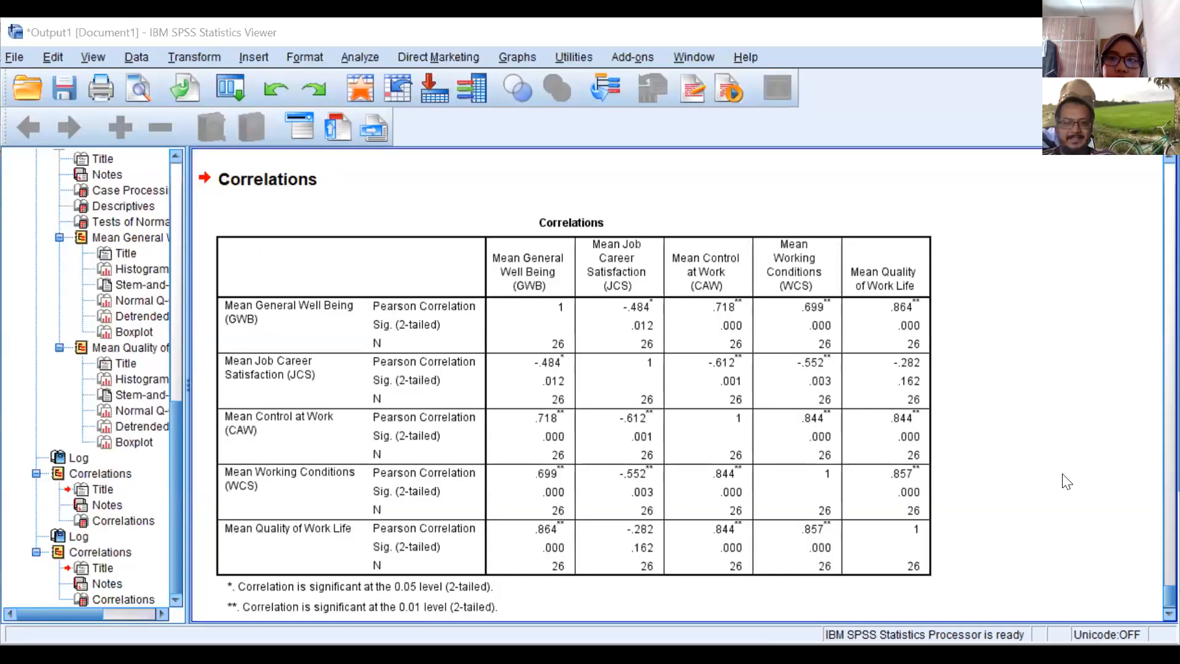
{"action": "left_click", "coordinate": [927, 401]}
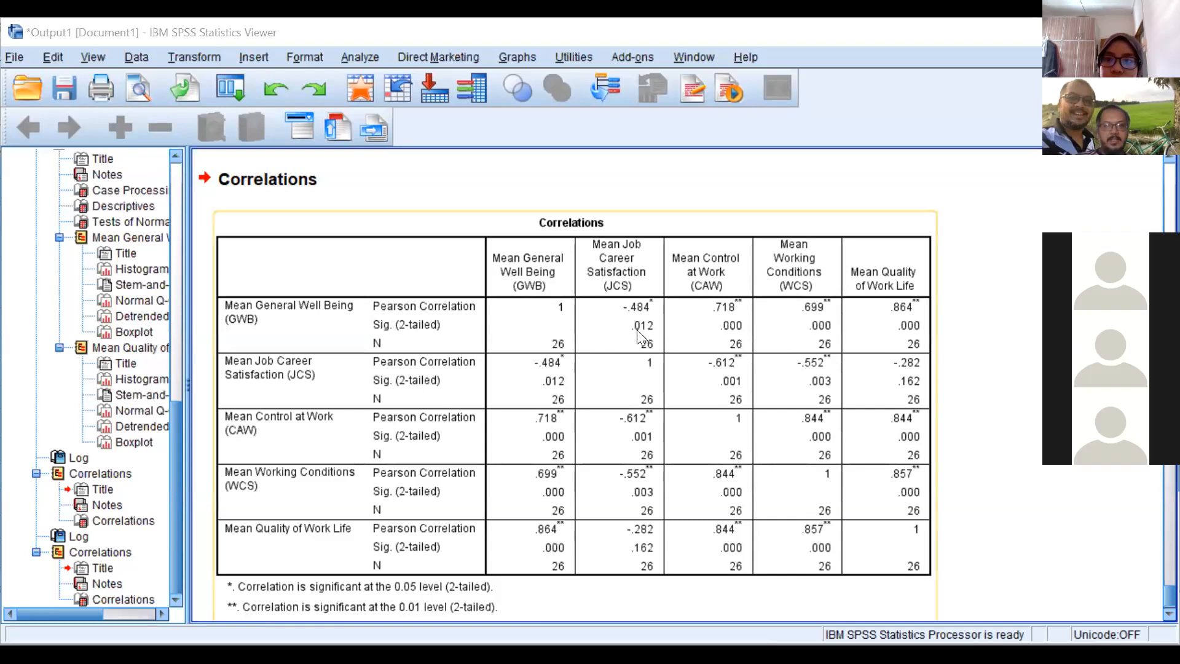